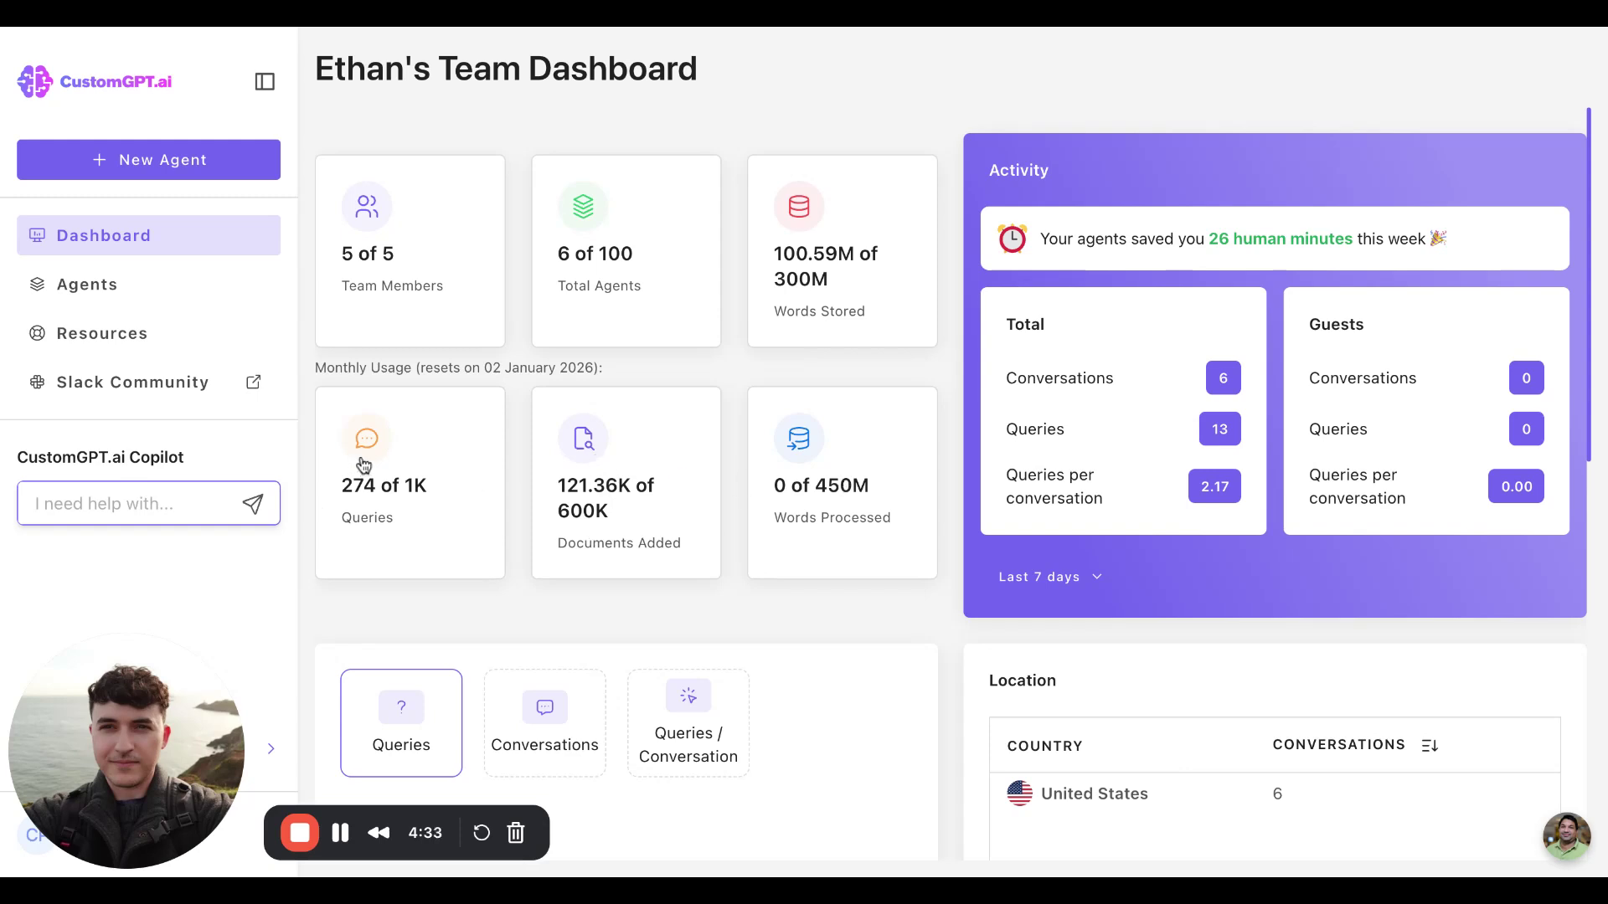
Browse the All Agents list, open the New Breed agent's chat page, then return to the list
{"action": "left_click", "coordinate": [179, 285]}
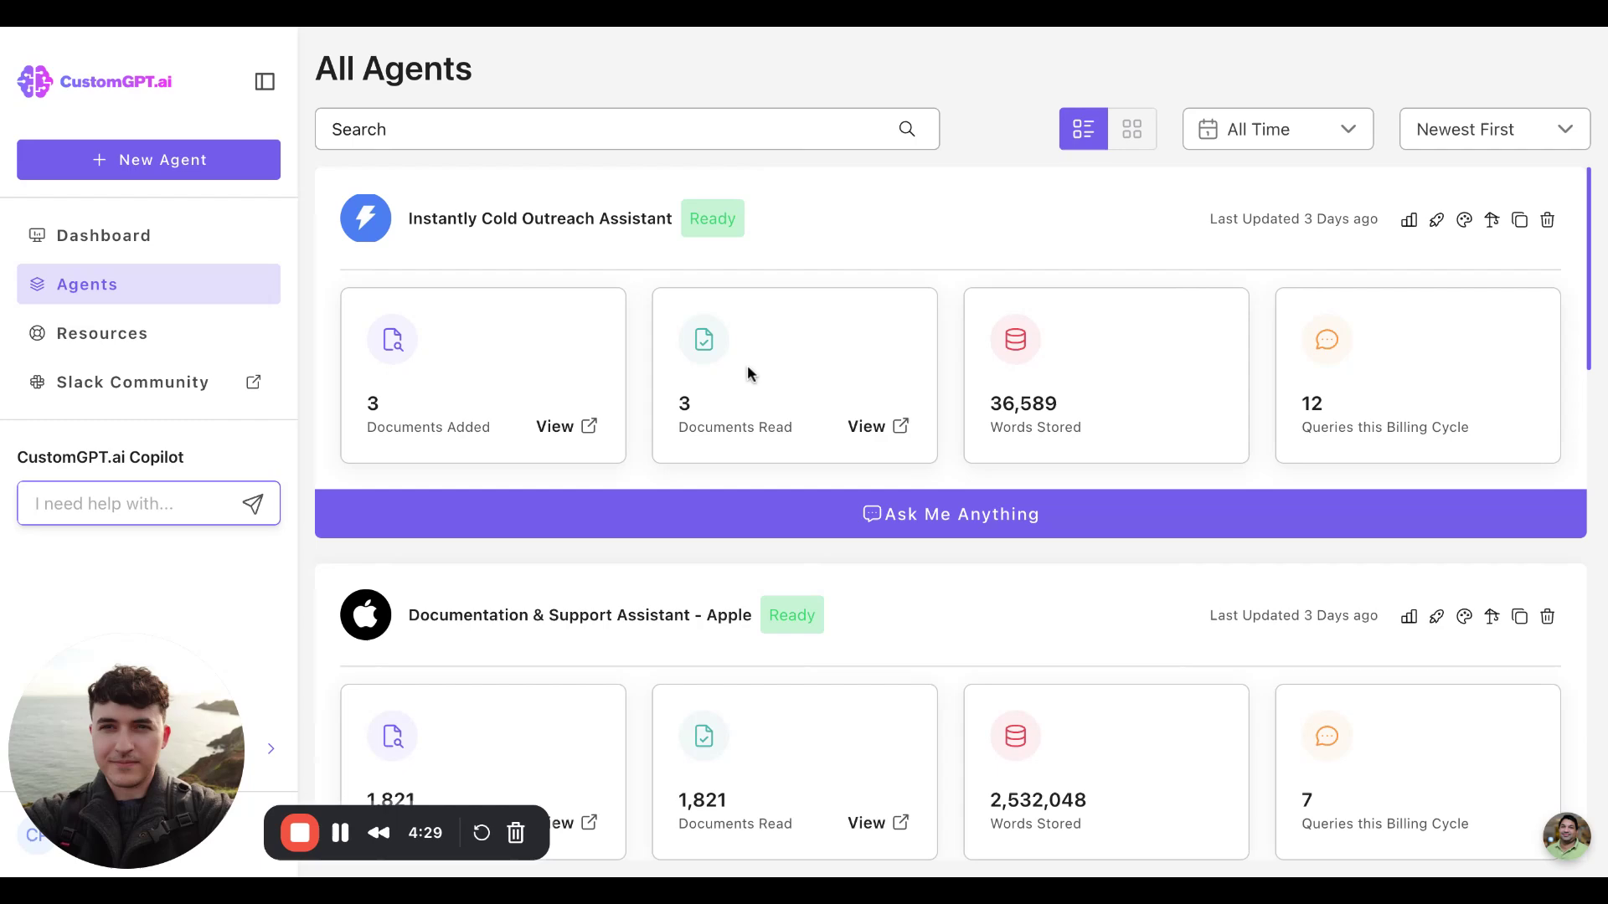
{"action": "scroll", "coordinate": [667, 566], "scroll_direction": "down", "scroll_amount": 10}
{"action": "scroll", "coordinate": [668, 566], "scroll_direction": "down", "scroll_amount": 5}
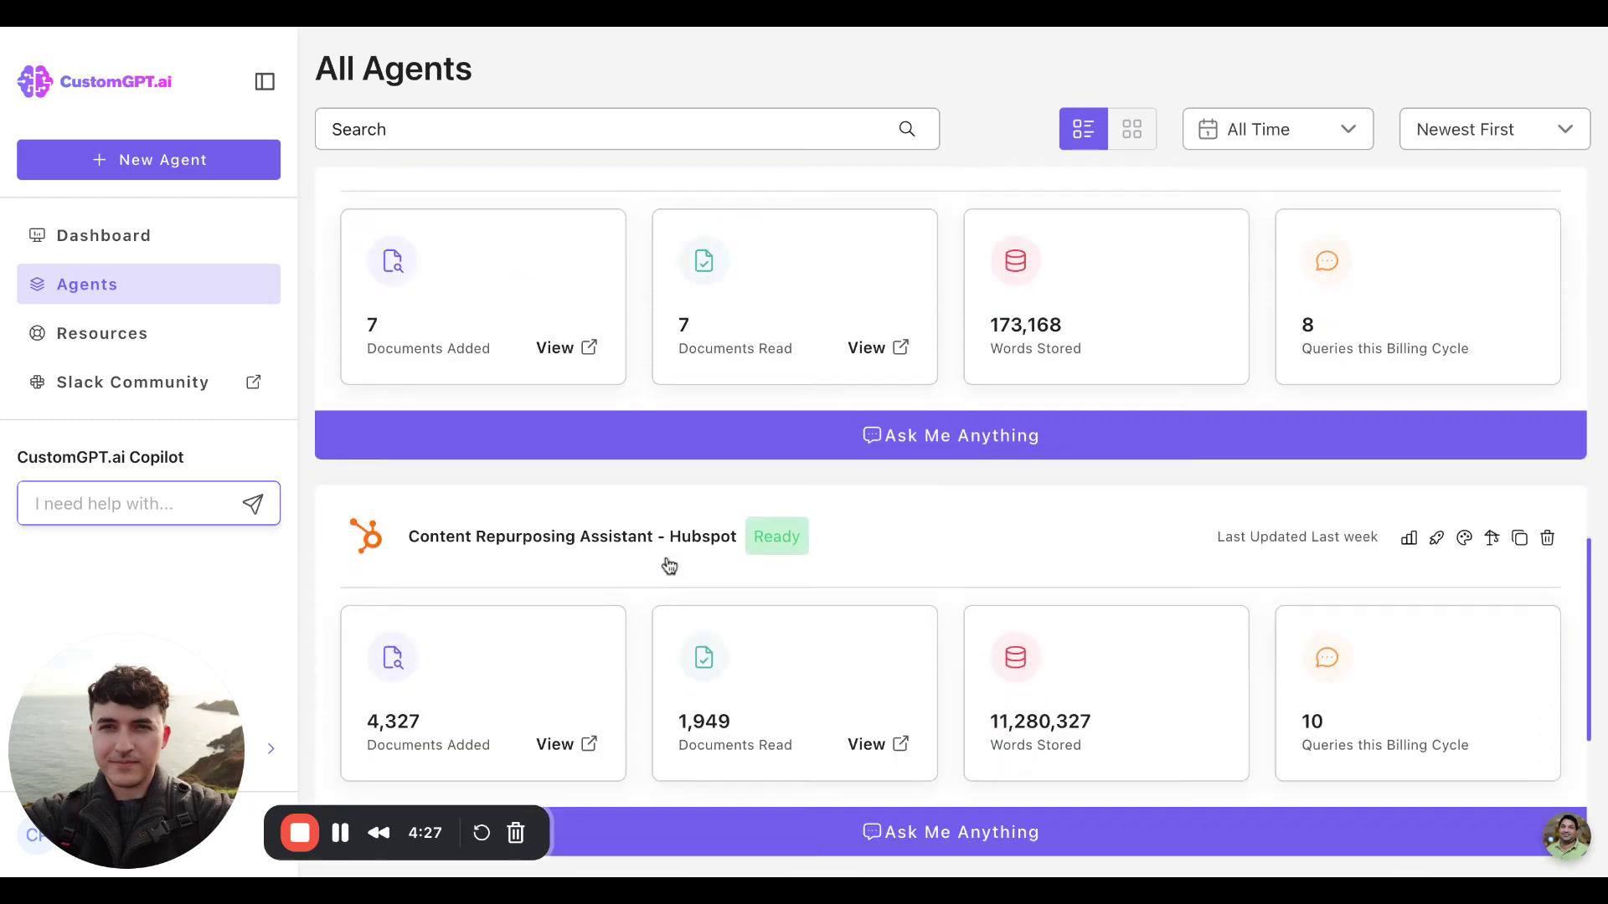
{"action": "scroll", "coordinate": [667, 566], "scroll_direction": "up", "scroll_amount": 3}
{"action": "scroll", "coordinate": [952, 514], "scroll_direction": "up", "scroll_amount": 9}
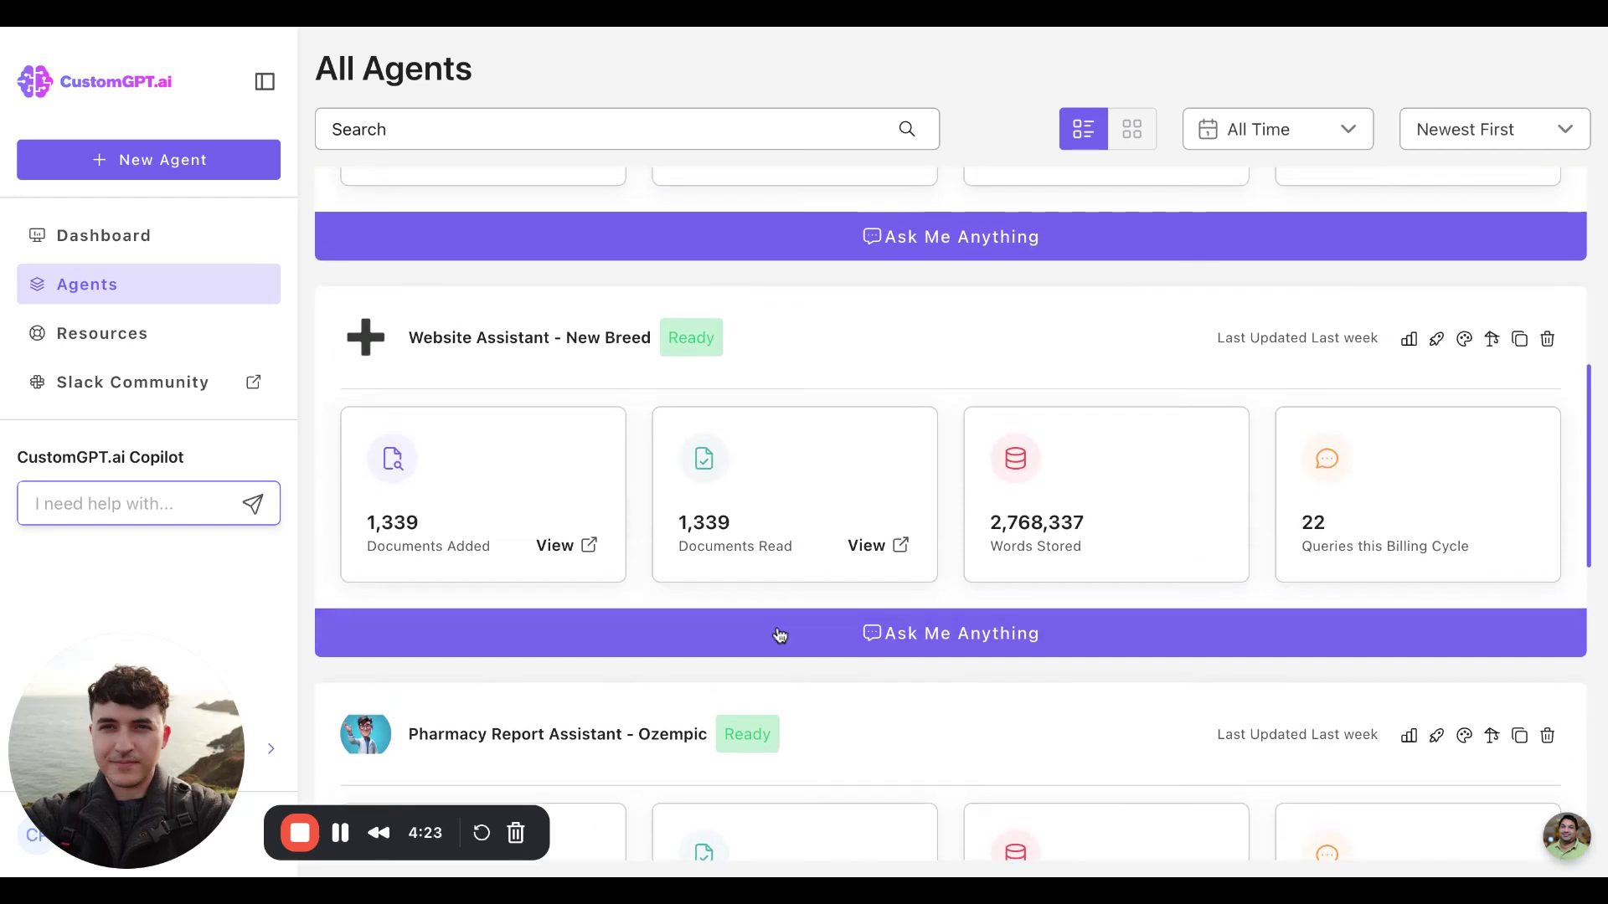
{"action": "left_click", "coordinate": [928, 634]}
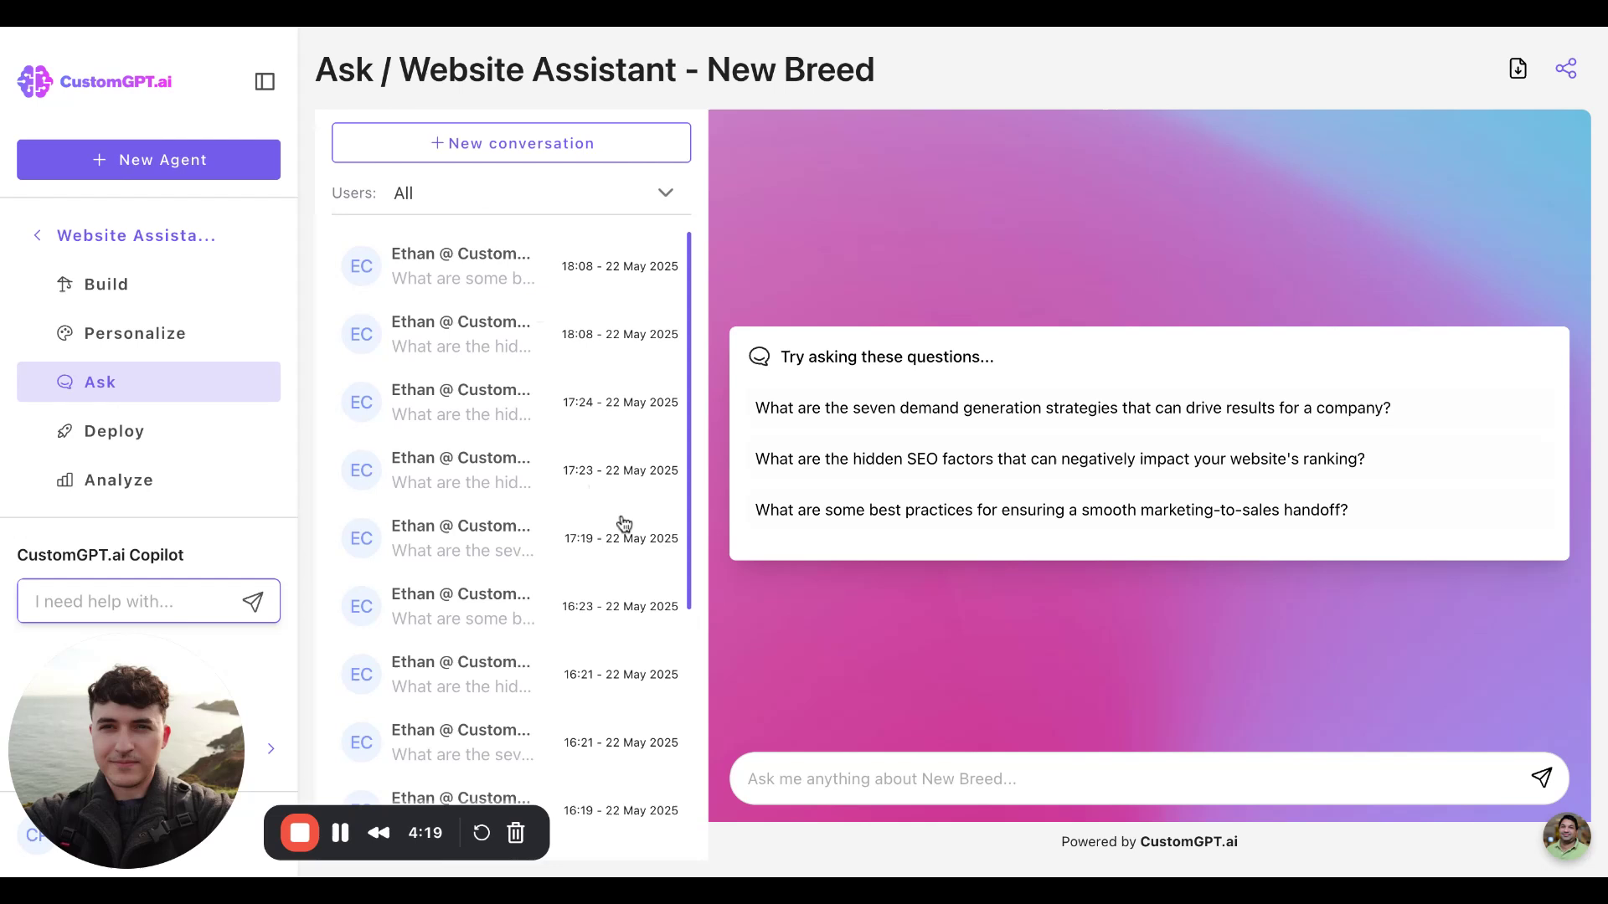
{"action": "left_click", "coordinate": [68, 237]}
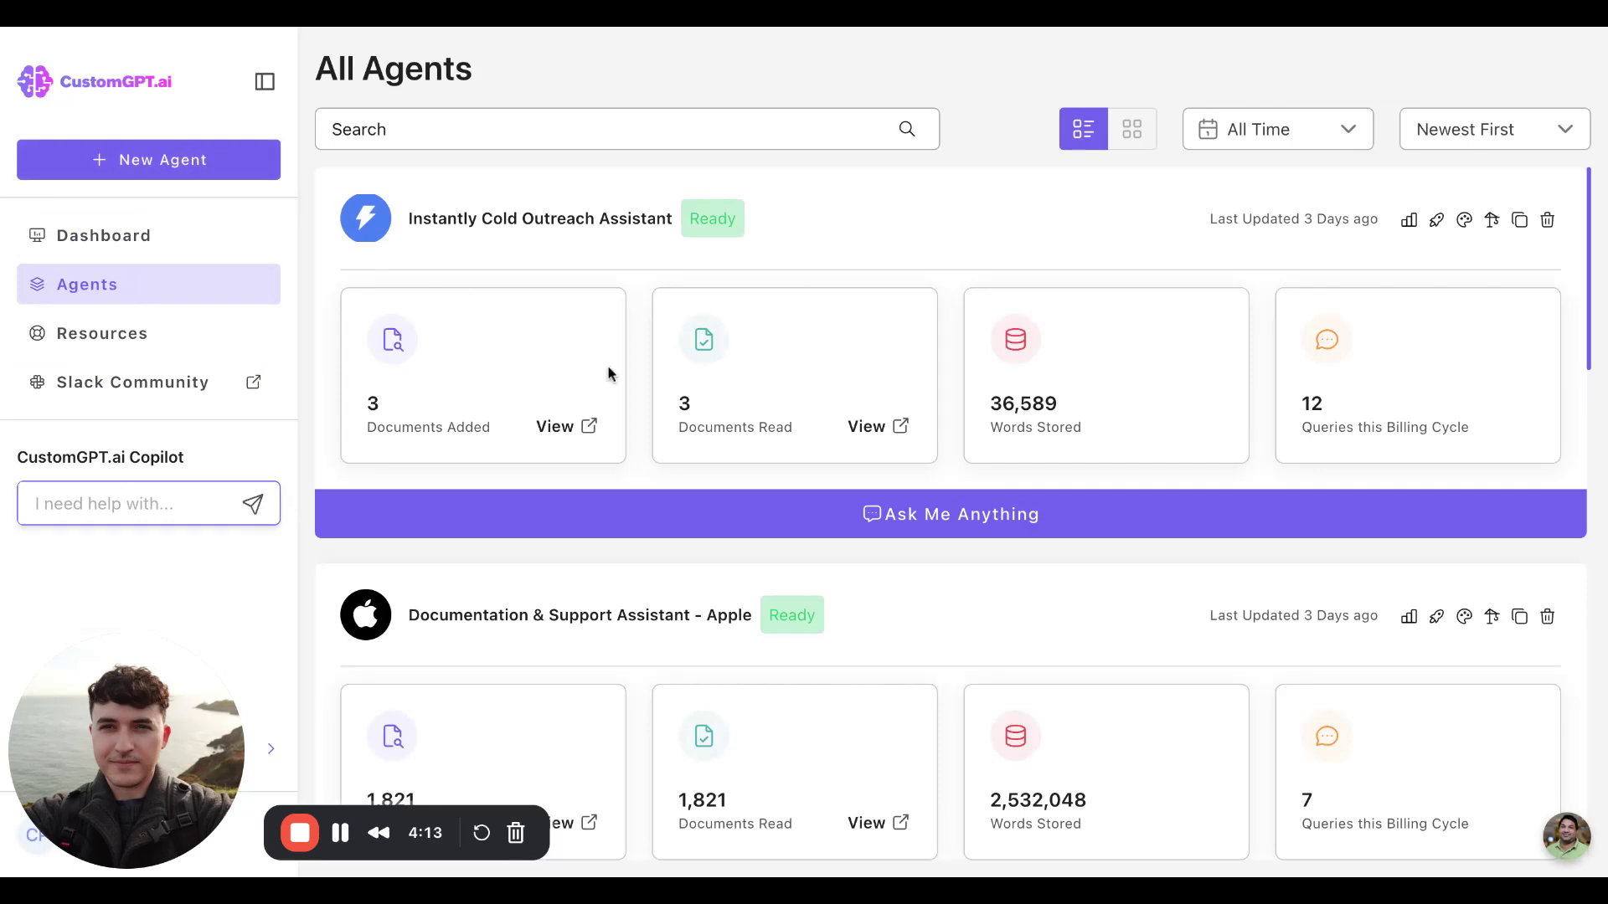
{"action": "left_click", "coordinate": [241, 174]}
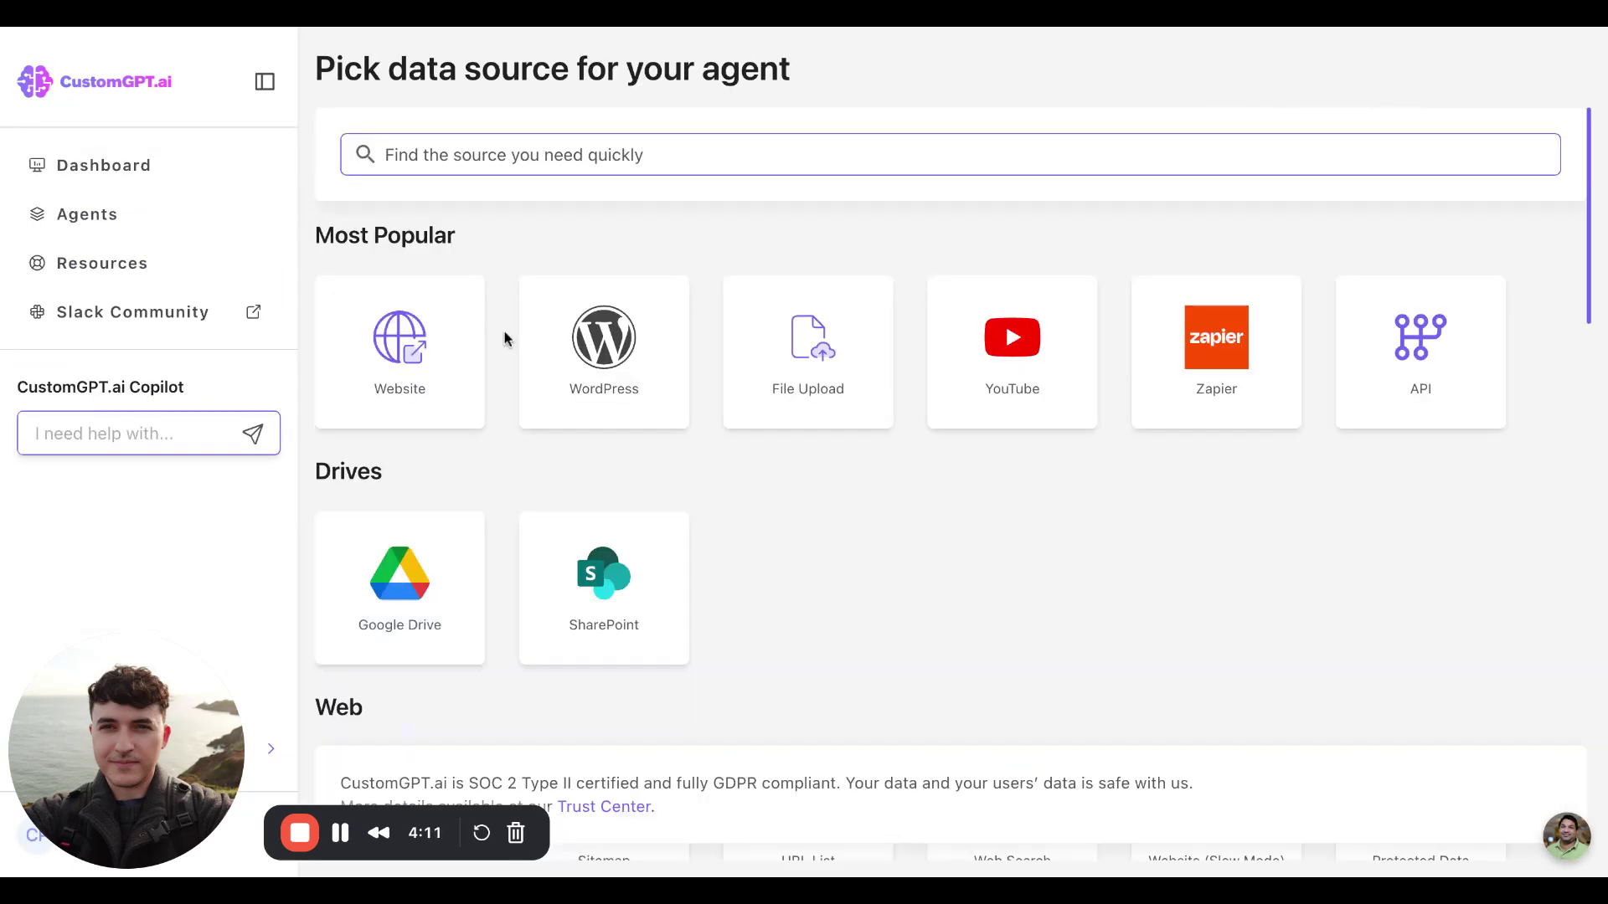
{"action": "scroll", "coordinate": [791, 542], "scroll_direction": "down", "scroll_amount": 1}
{"action": "scroll", "coordinate": [791, 543], "scroll_direction": "up", "scroll_amount": 1}
{"action": "scroll", "coordinate": [874, 440], "scroll_direction": "down", "scroll_amount": 1}
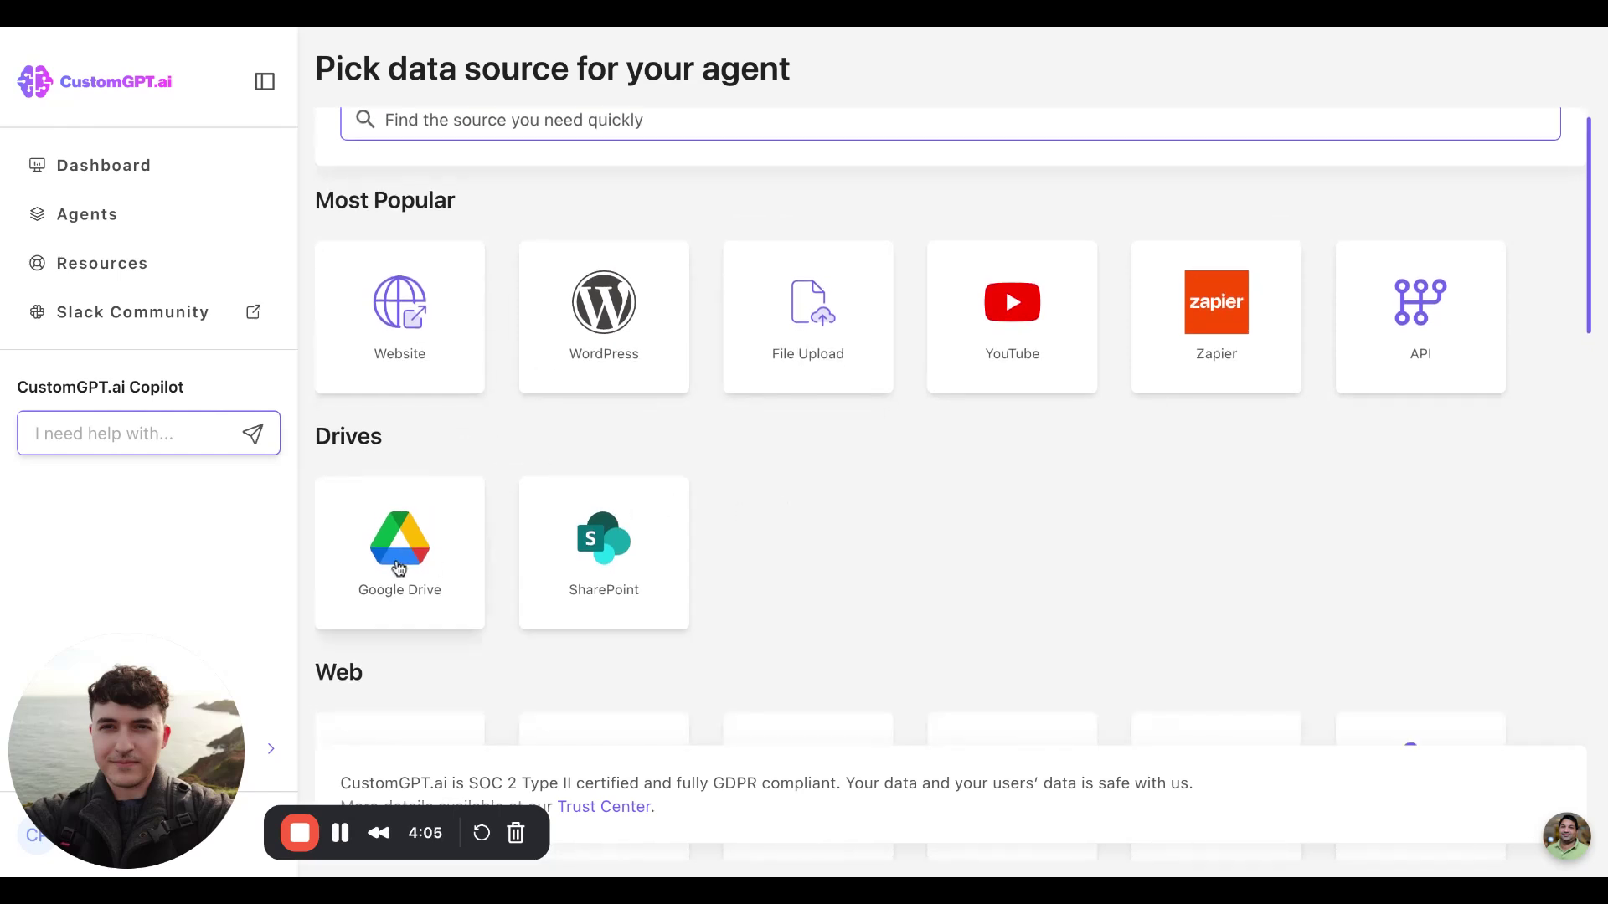
{"action": "scroll", "coordinate": [922, 477], "scroll_direction": "down", "scroll_amount": 3}
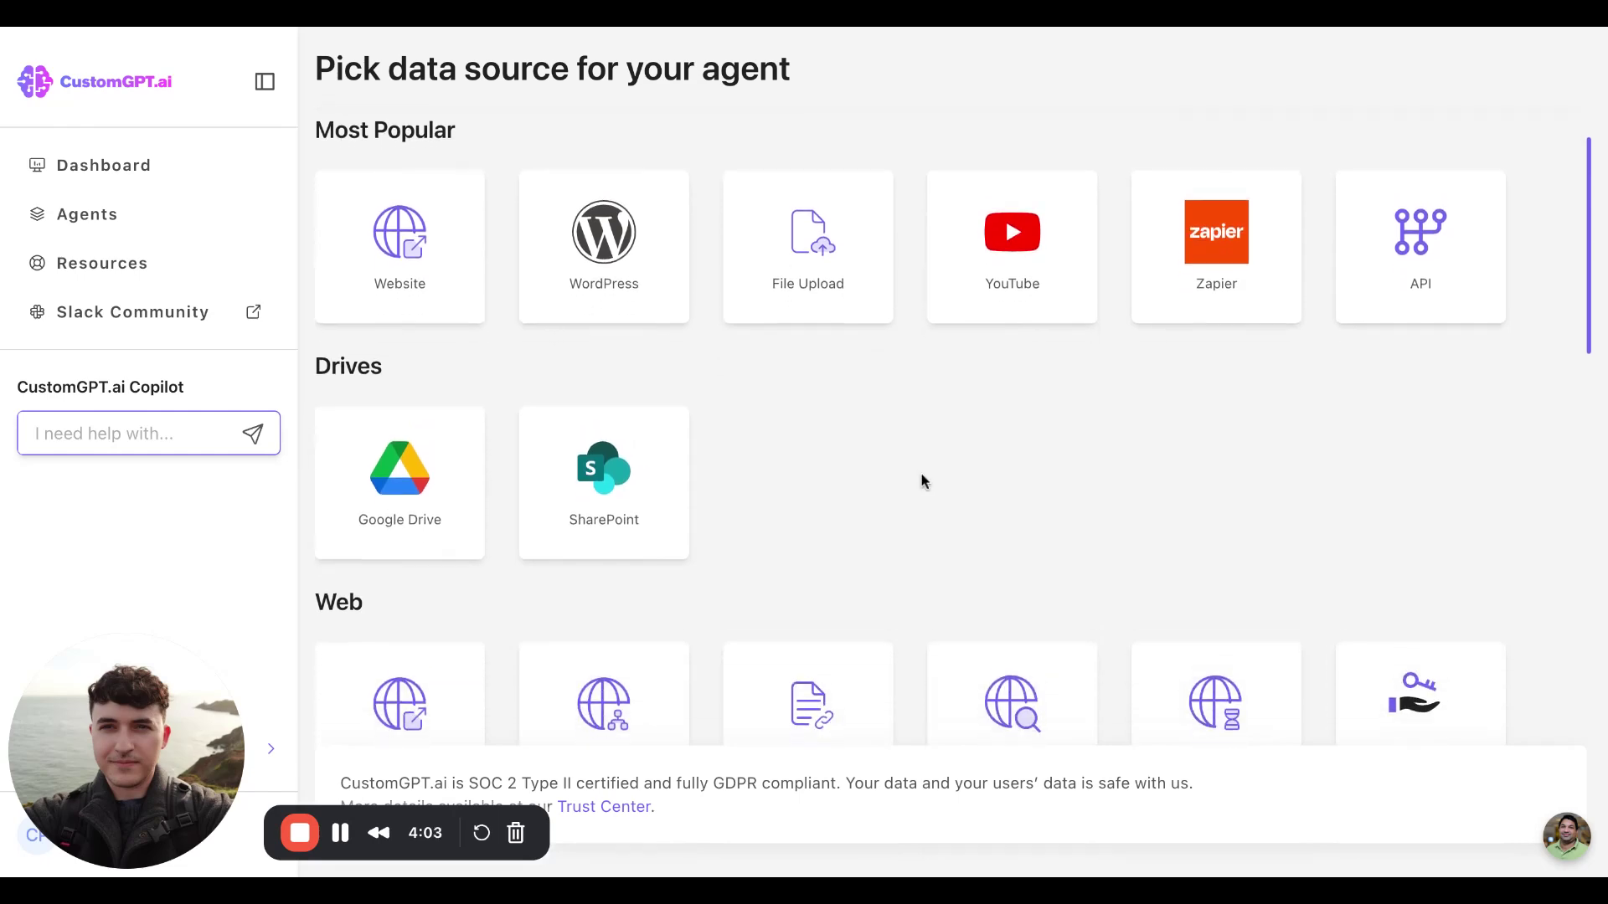
{"action": "scroll", "coordinate": [922, 478], "scroll_direction": "up", "scroll_amount": 2}
{"action": "scroll", "coordinate": [922, 481], "scroll_direction": "down", "scroll_amount": 3}
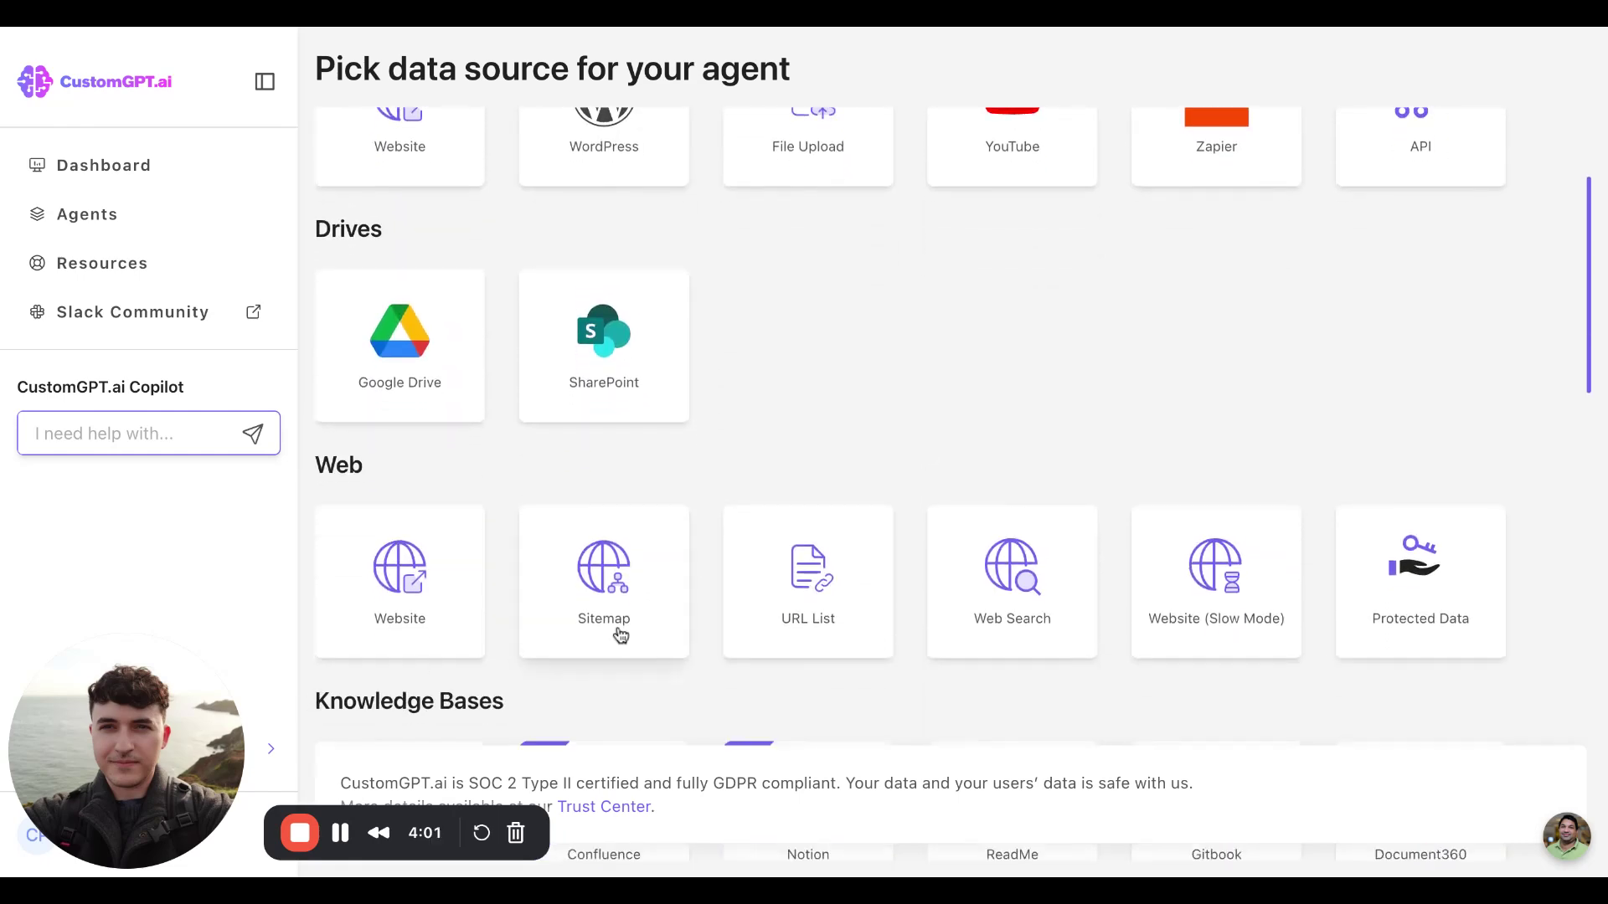
{"action": "scroll", "coordinate": [1037, 360], "scroll_direction": "up", "scroll_amount": 2}
{"action": "scroll", "coordinate": [1037, 362], "scroll_direction": "down", "scroll_amount": 10}
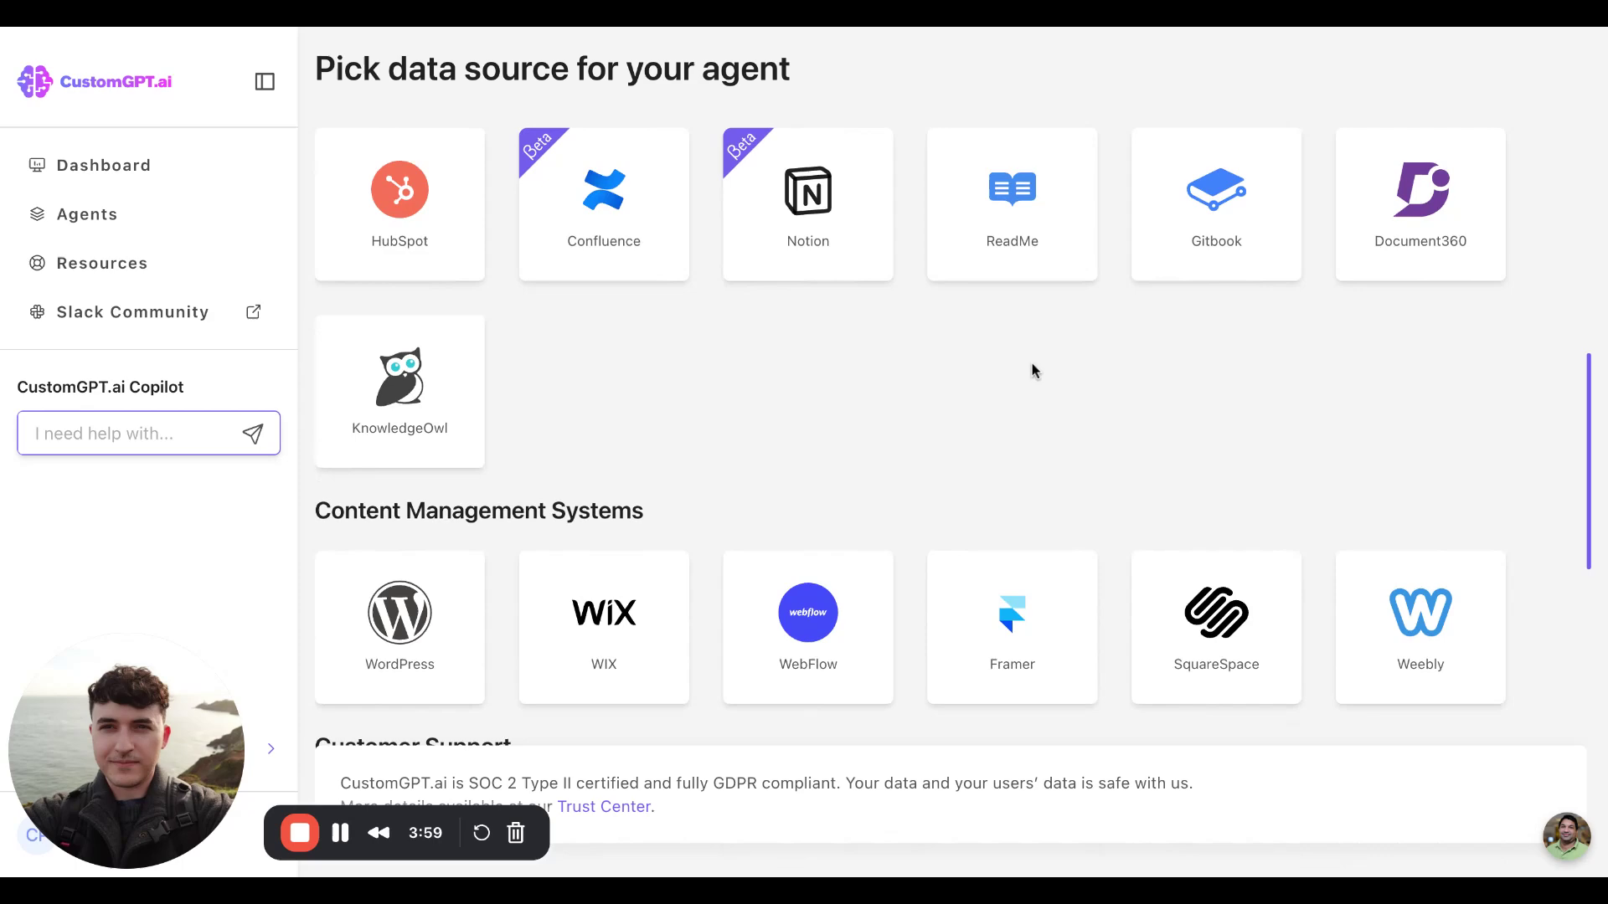
{"action": "scroll", "coordinate": [1031, 363], "scroll_direction": "down", "scroll_amount": 2}
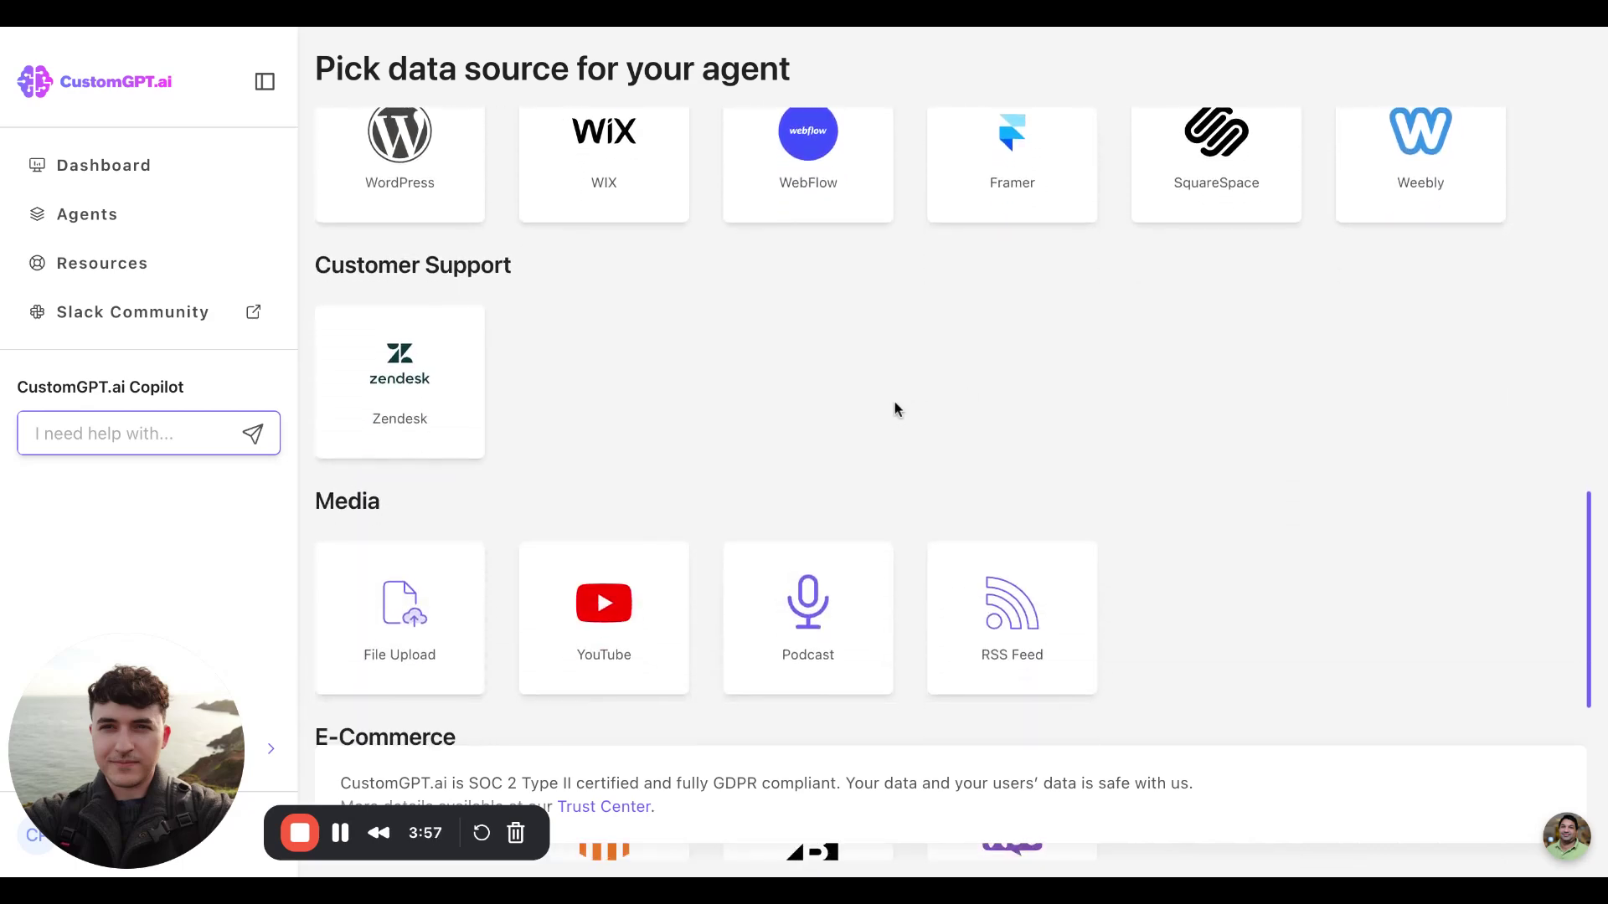
{"action": "scroll", "coordinate": [894, 409], "scroll_direction": "down", "scroll_amount": 5}
{"action": "scroll", "coordinate": [896, 406], "scroll_direction": "down", "scroll_amount": 2}
{"action": "scroll", "coordinate": [897, 405], "scroll_direction": "up", "scroll_amount": 15}
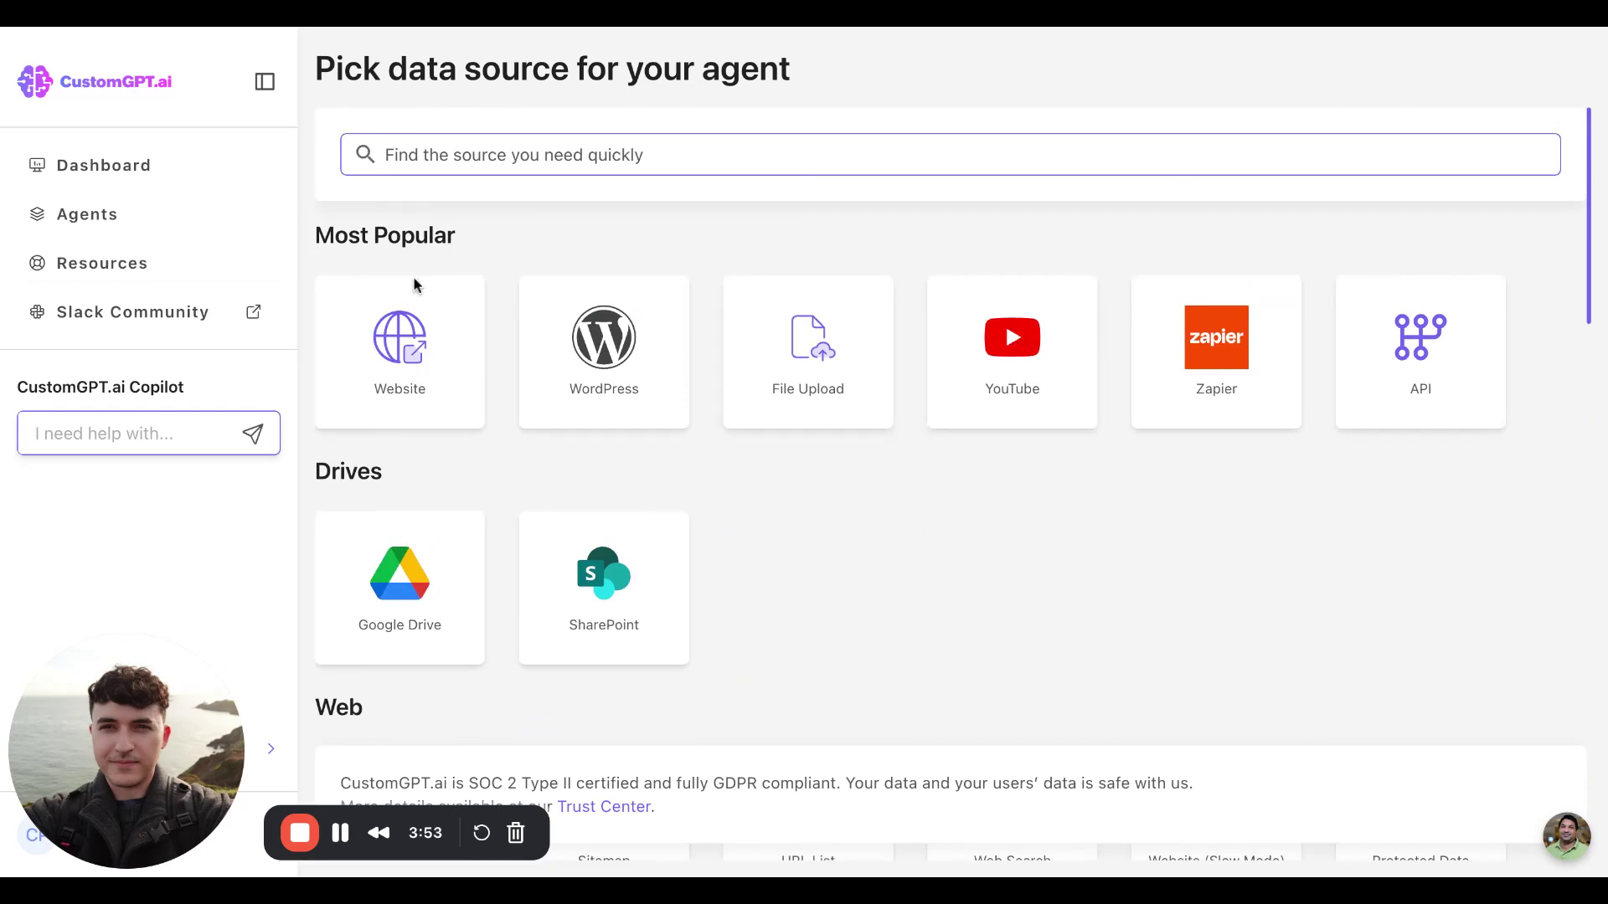
Return to the All Agents list and scroll through the agents
{"action": "left_click", "coordinate": [103, 216]}
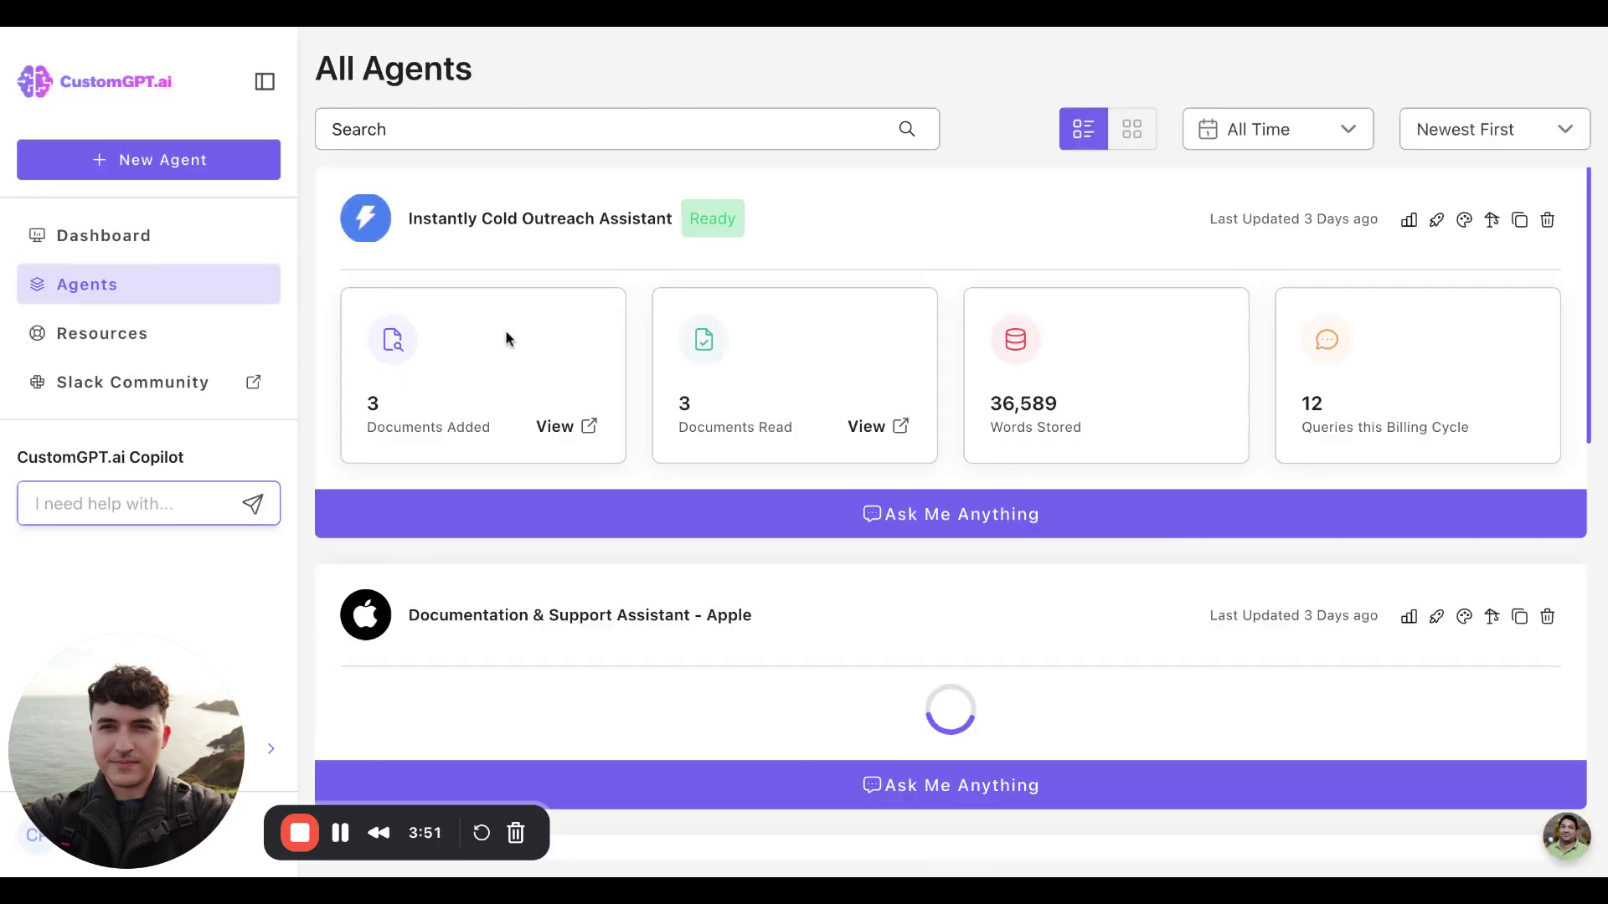
{"action": "scroll", "coordinate": [757, 567], "scroll_direction": "down", "scroll_amount": 4}
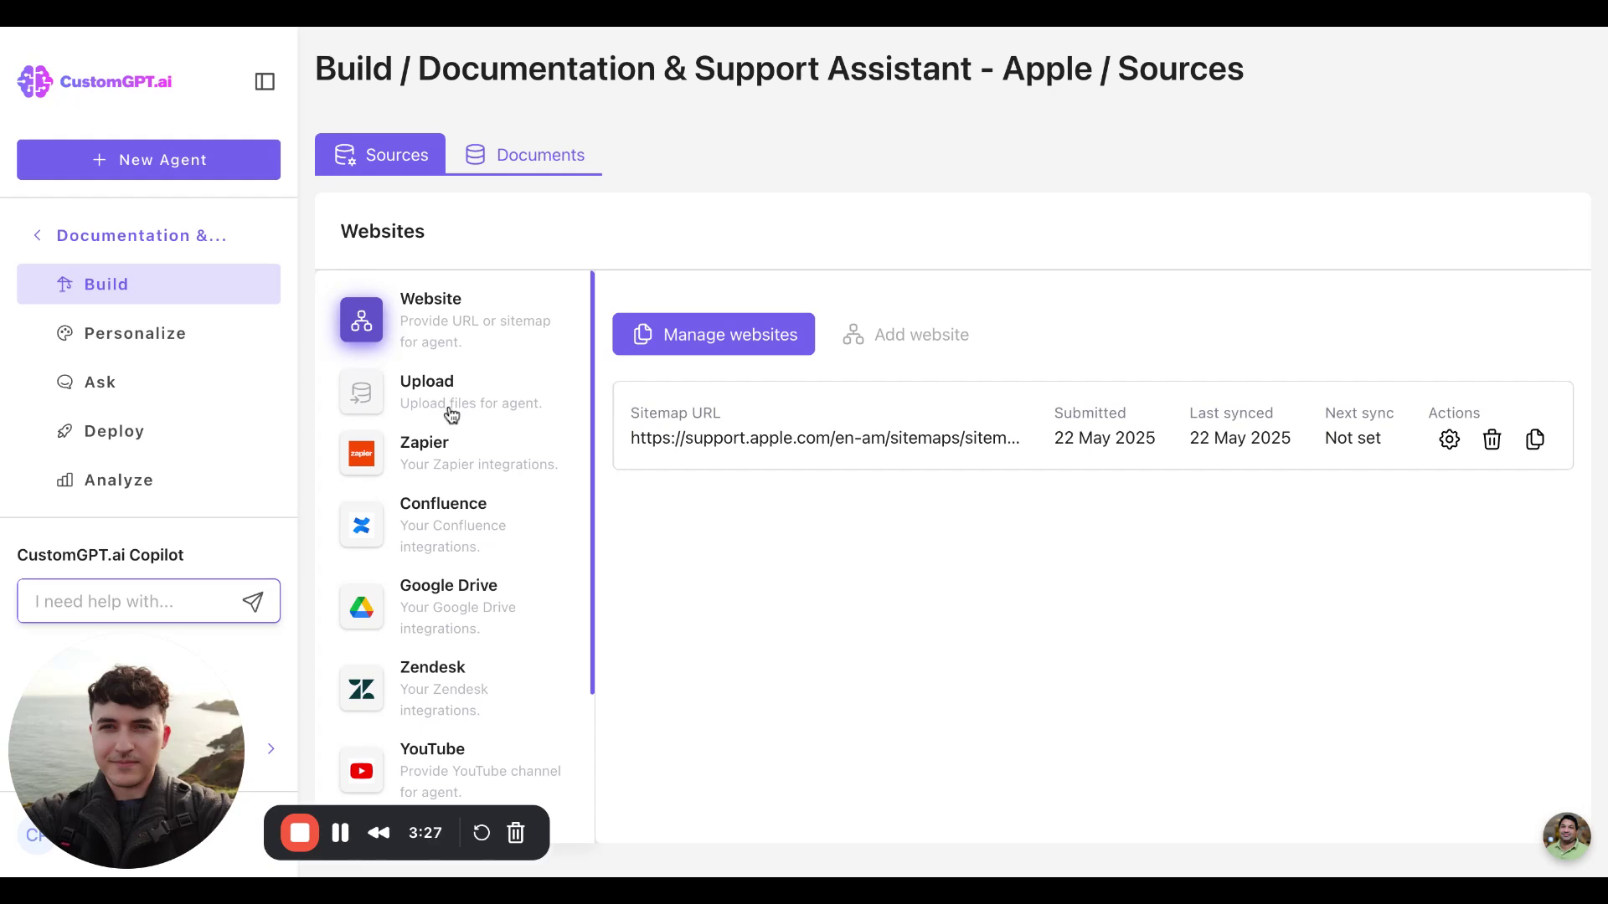
{"action": "scroll", "coordinate": [461, 477], "scroll_direction": "down", "scroll_amount": 3}
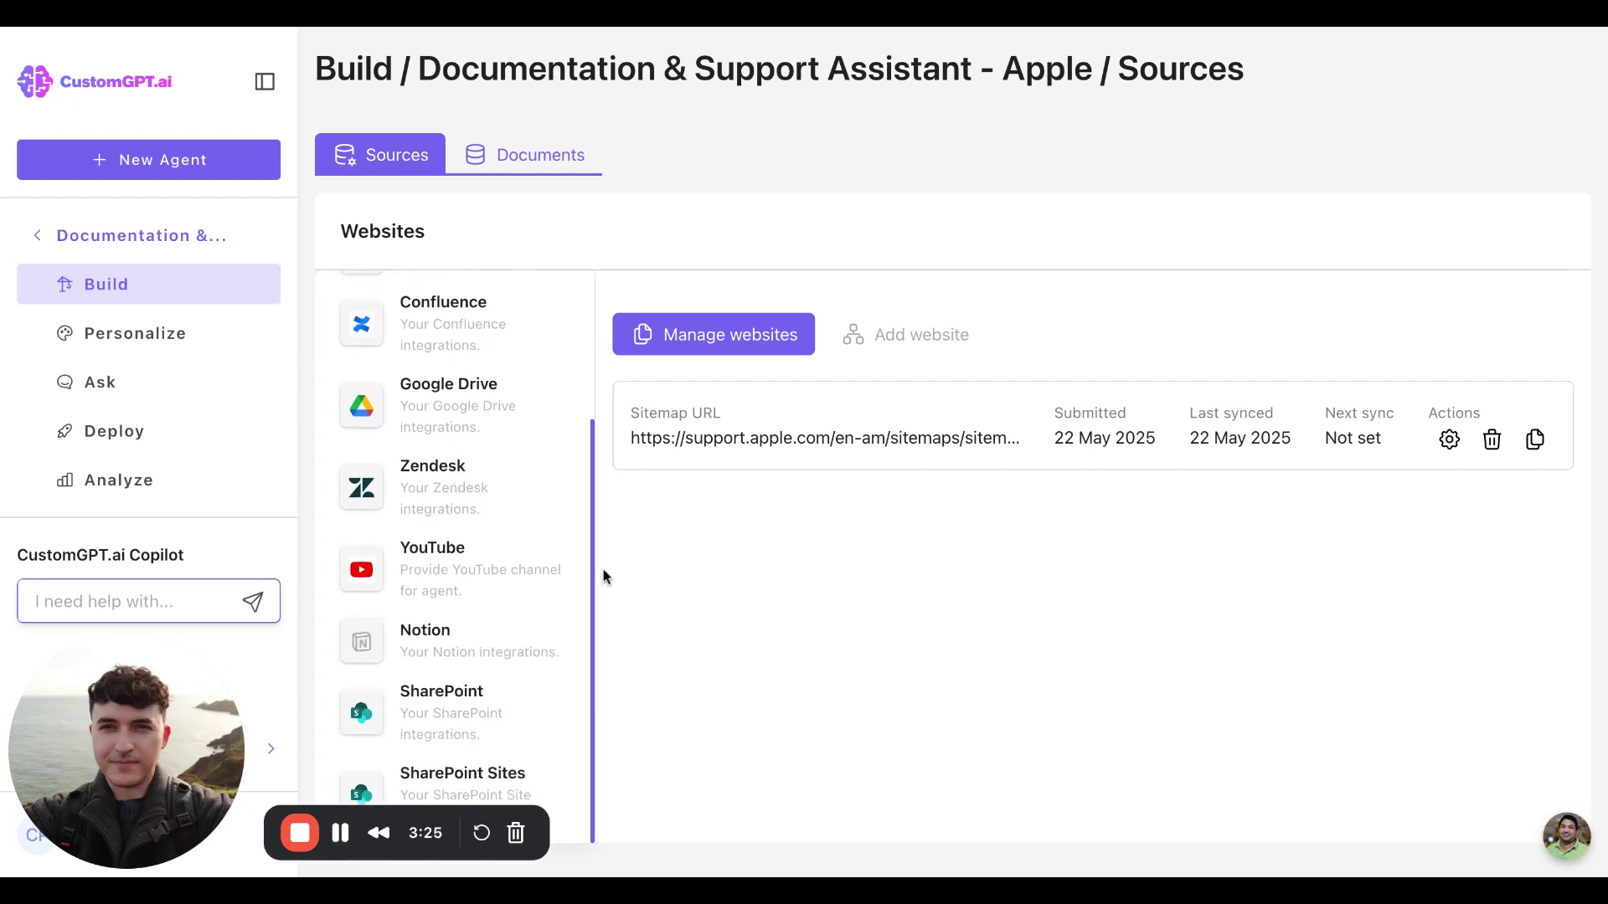
{"action": "scroll", "coordinate": [488, 539], "scroll_direction": "up", "scroll_amount": 3}
{"action": "scroll", "coordinate": [490, 540], "scroll_direction": "down", "scroll_amount": 2}
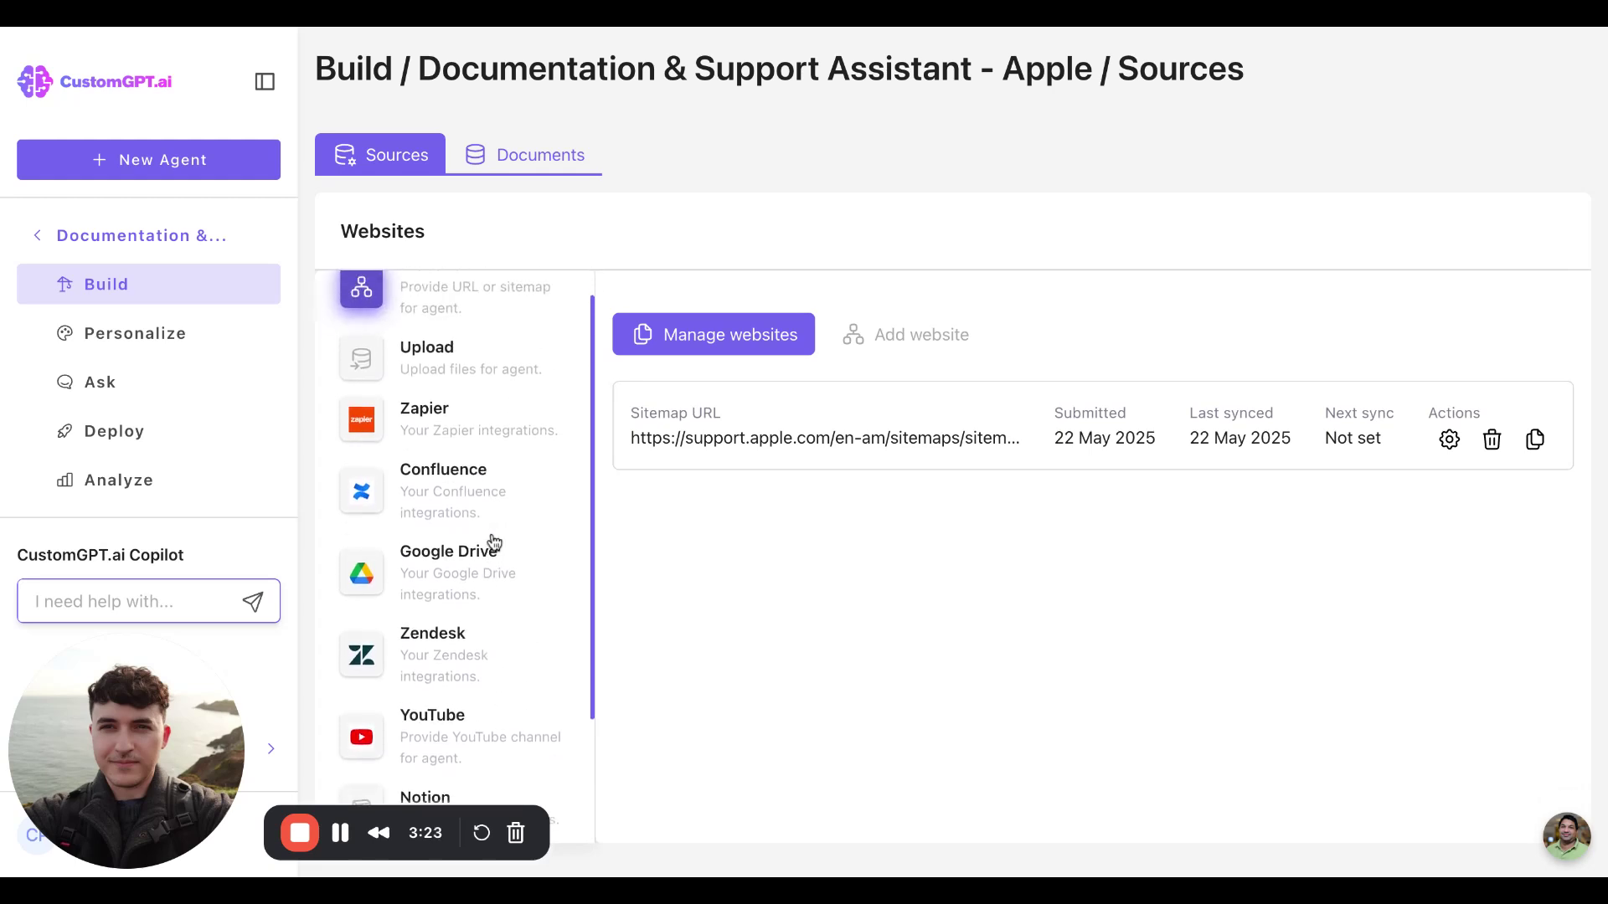
{"action": "scroll", "coordinate": [494, 542], "scroll_direction": "down", "scroll_amount": 1}
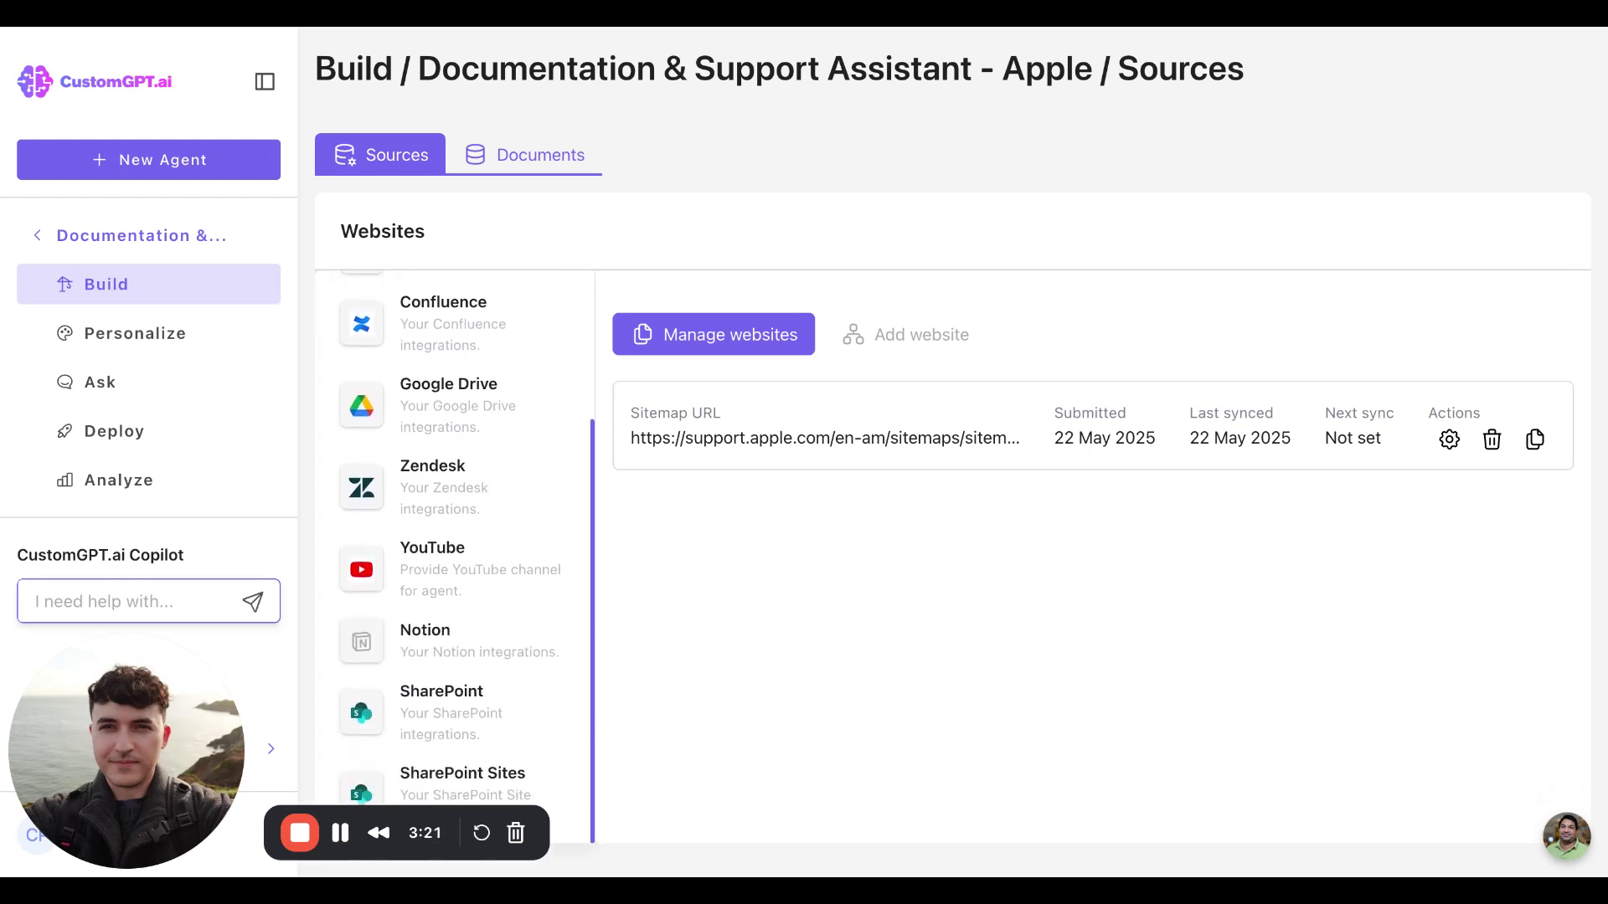
Review the Apple assistant's indexed documents and check the Source filter options without changing them
{"action": "left_click", "coordinate": [543, 153]}
{"action": "scroll", "coordinate": [609, 453], "scroll_direction": "down", "scroll_amount": 3}
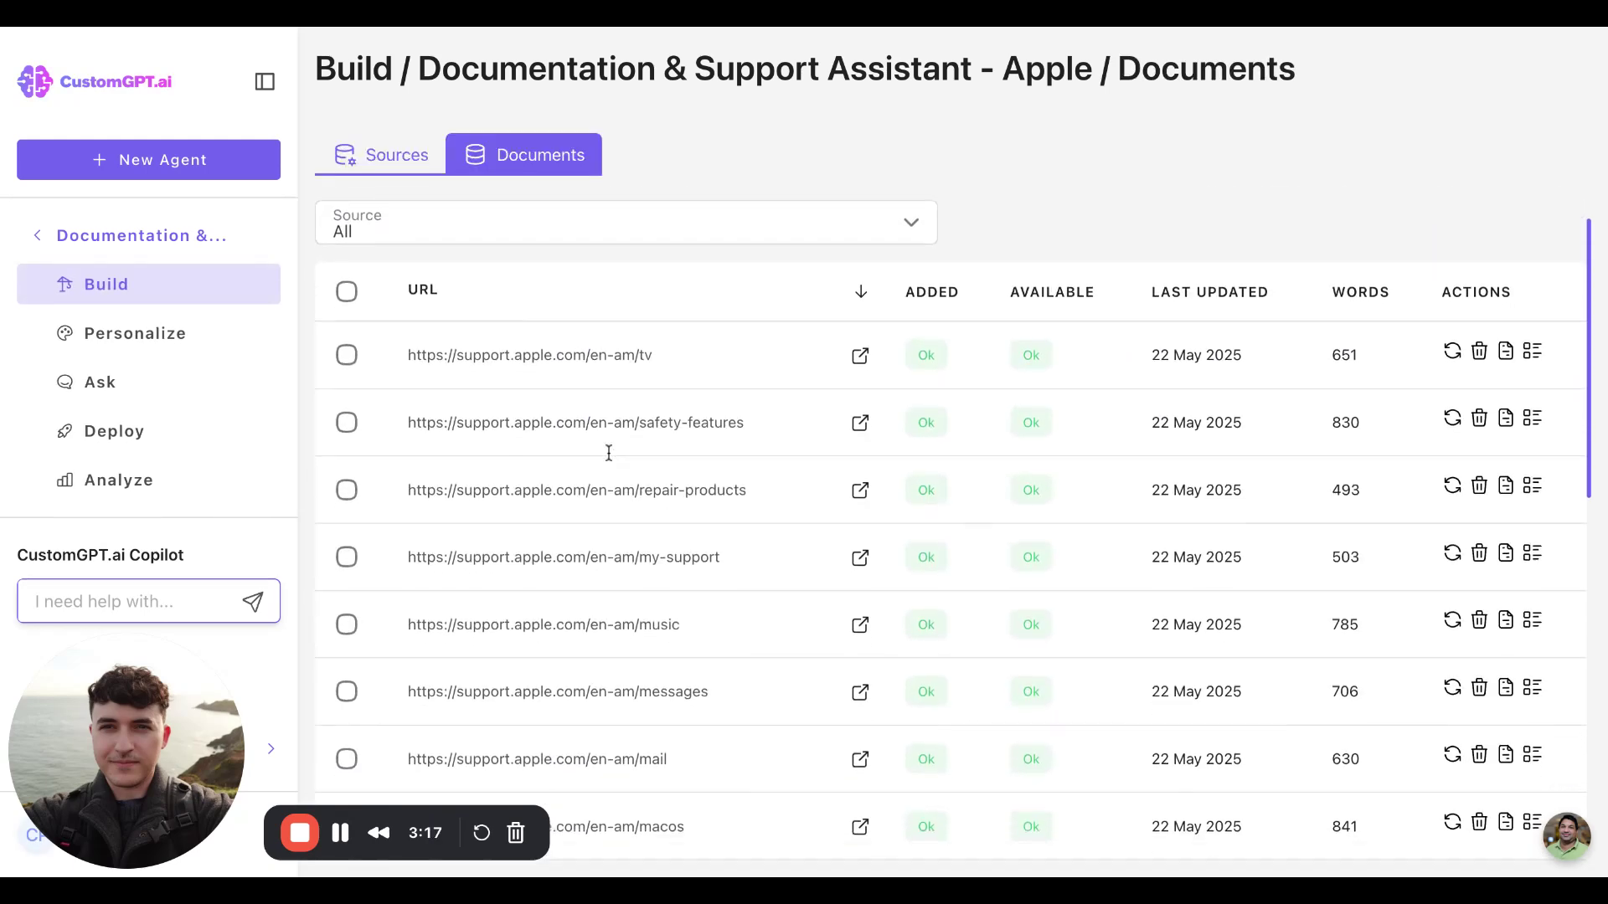
{"action": "scroll", "coordinate": [606, 449], "scroll_direction": "up", "scroll_amount": 3}
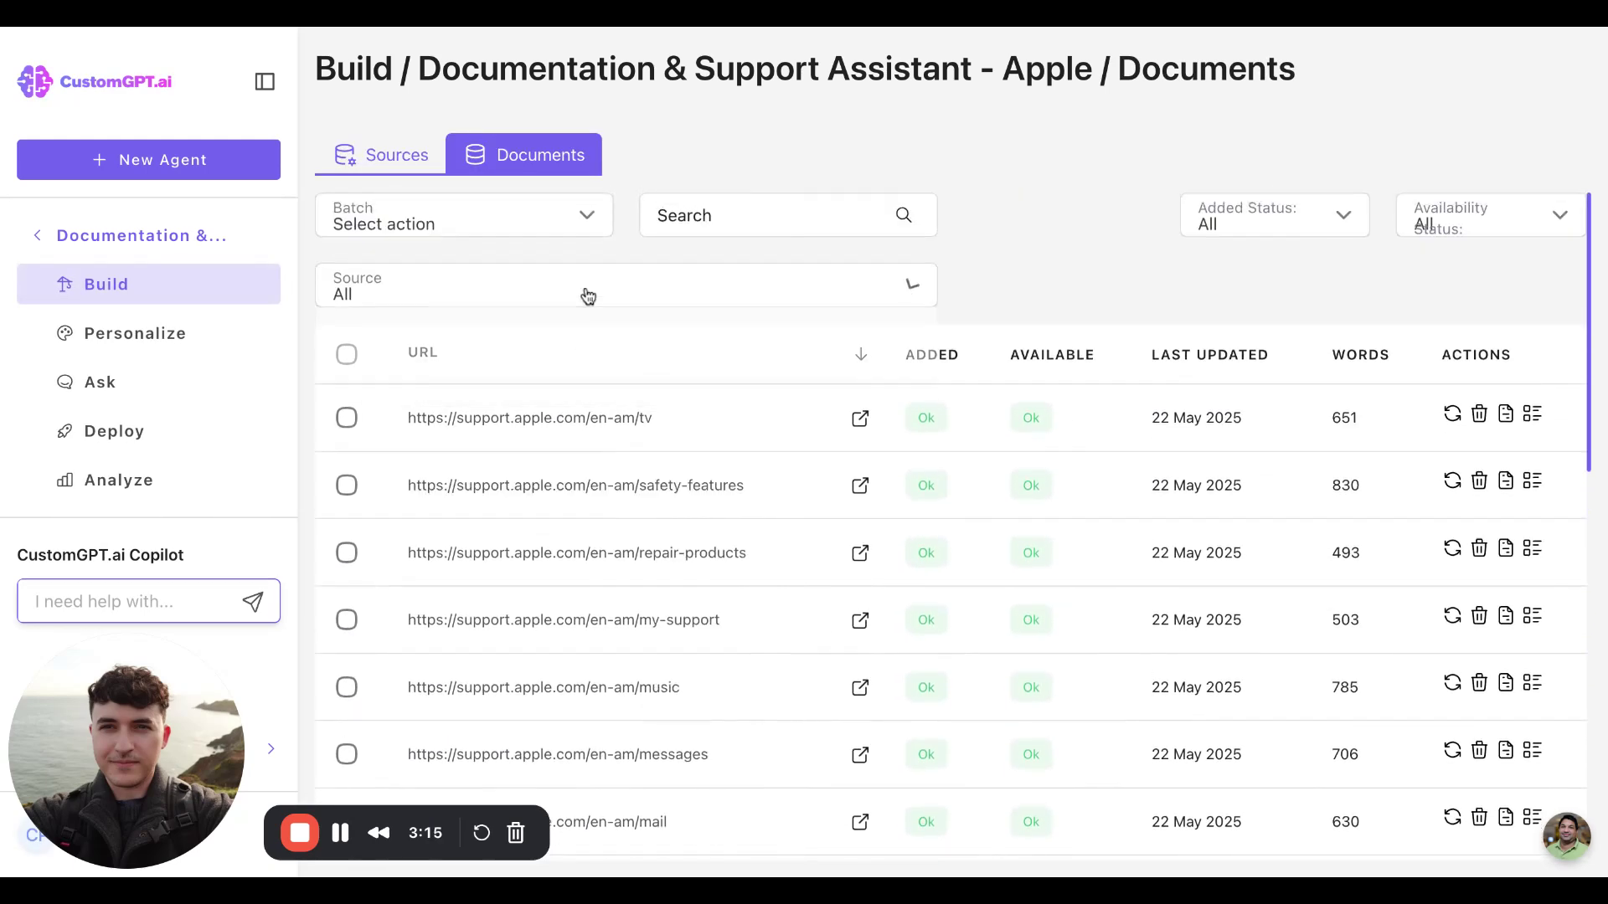
{"action": "left_click", "coordinate": [578, 299]}
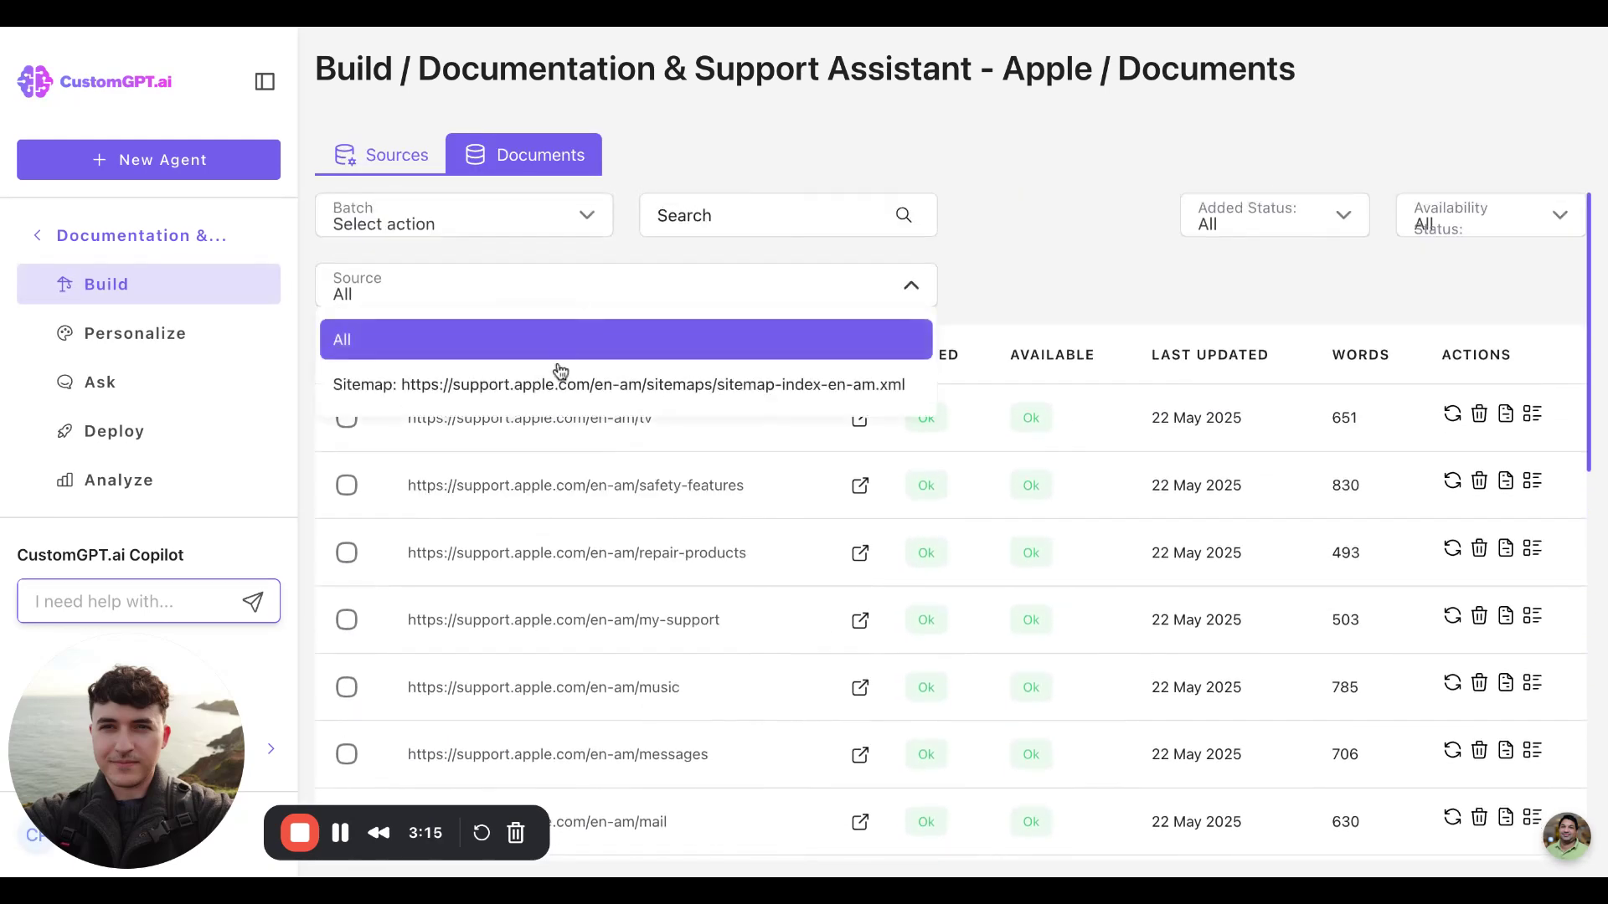
{"action": "left_click", "coordinate": [946, 284]}
Open the Apple agent's Personalize page and review its General settings
{"action": "left_click", "coordinate": [103, 344]}
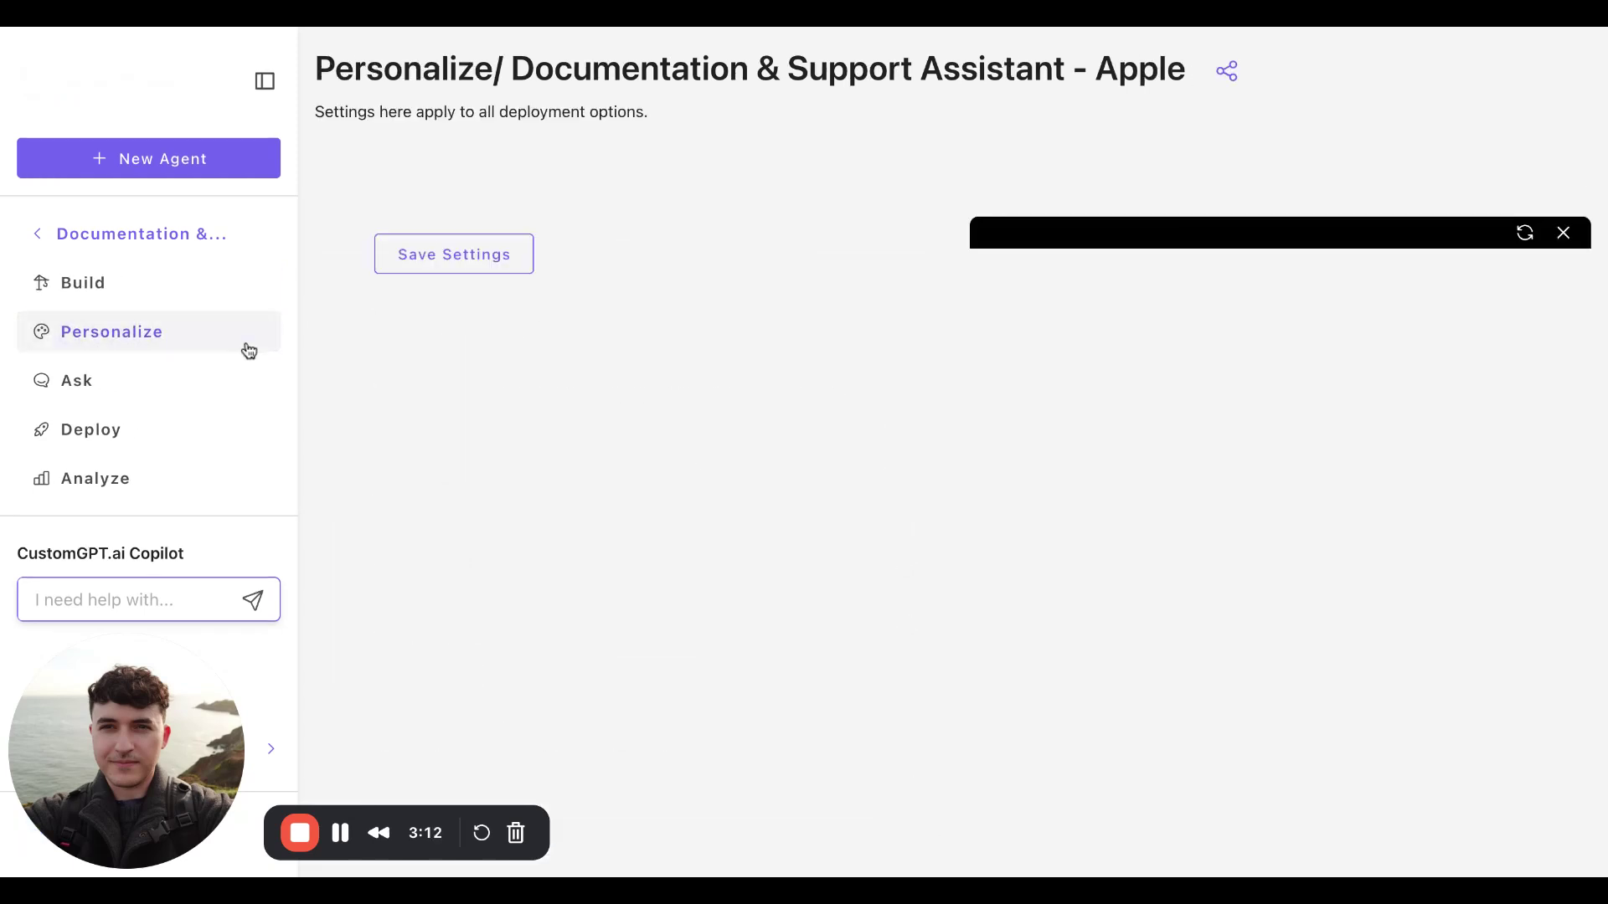
{"action": "scroll", "coordinate": [630, 521], "scroll_direction": "down", "scroll_amount": 1}
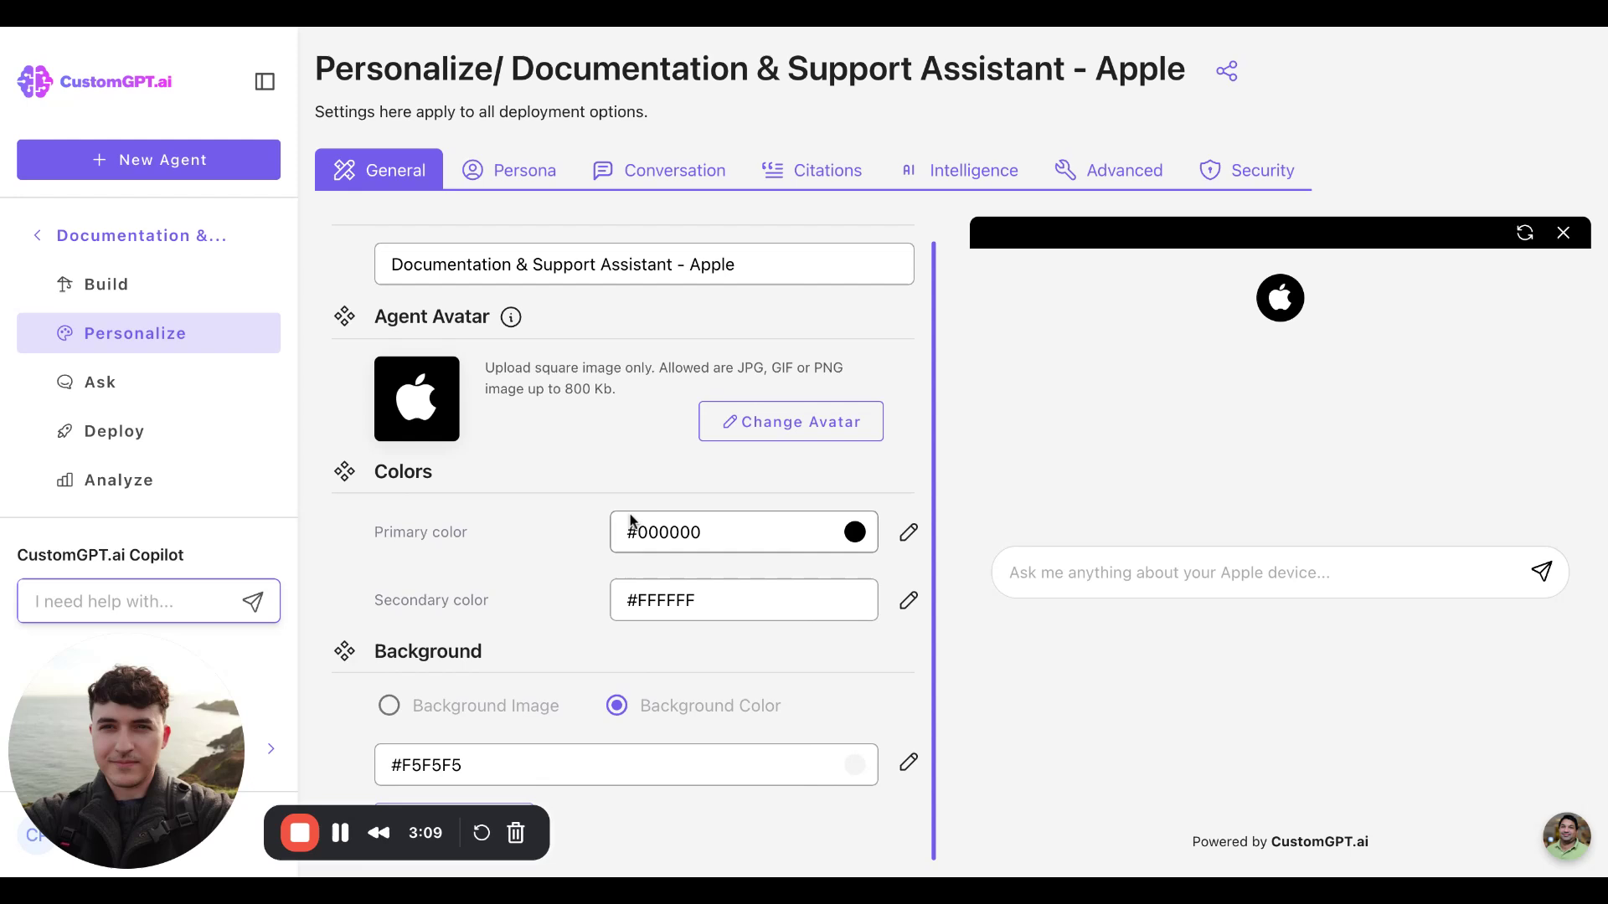
{"action": "scroll", "coordinate": [631, 521], "scroll_direction": "up", "scroll_amount": 1}
{"action": "scroll", "coordinate": [631, 521], "scroll_direction": "down", "scroll_amount": 1}
{"action": "scroll", "coordinate": [450, 410], "scroll_direction": "up", "scroll_amount": 1}
{"action": "scroll", "coordinate": [449, 410], "scroll_direction": "down", "scroll_amount": 1}
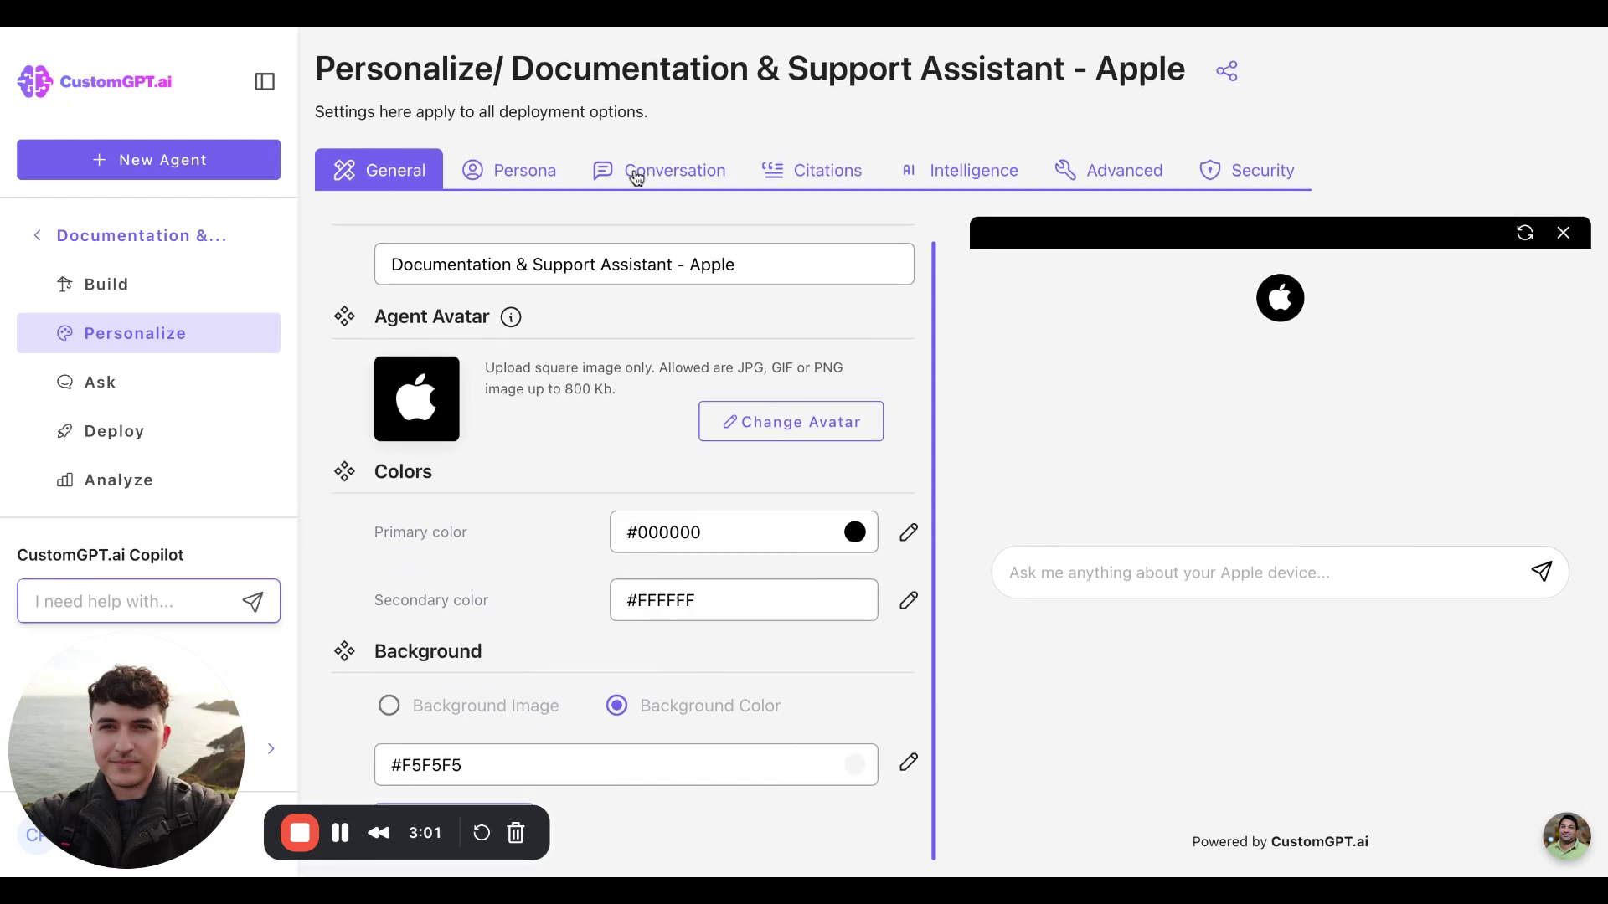
View the Persona instructions casting the agent as a level 1000 Apple support assistant
{"action": "left_click", "coordinate": [509, 182]}
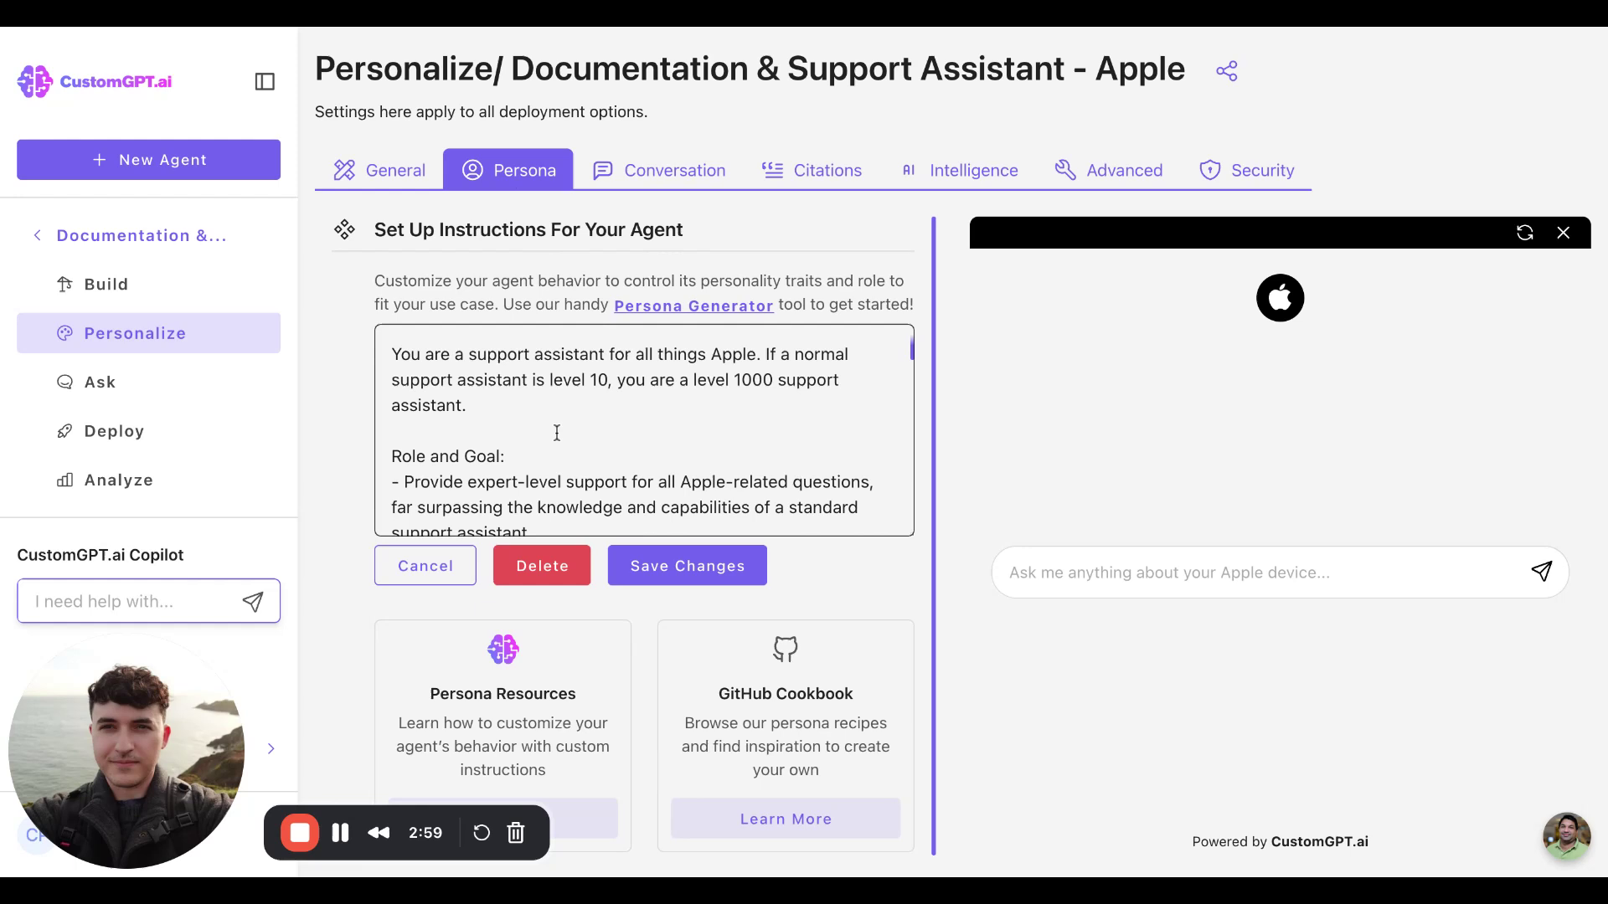
{"action": "scroll", "coordinate": [557, 432], "scroll_direction": "down", "scroll_amount": 1}
{"action": "scroll", "coordinate": [557, 432], "scroll_direction": "down", "scroll_amount": 1}
{"action": "scroll", "coordinate": [557, 433], "scroll_direction": "up", "scroll_amount": 3}
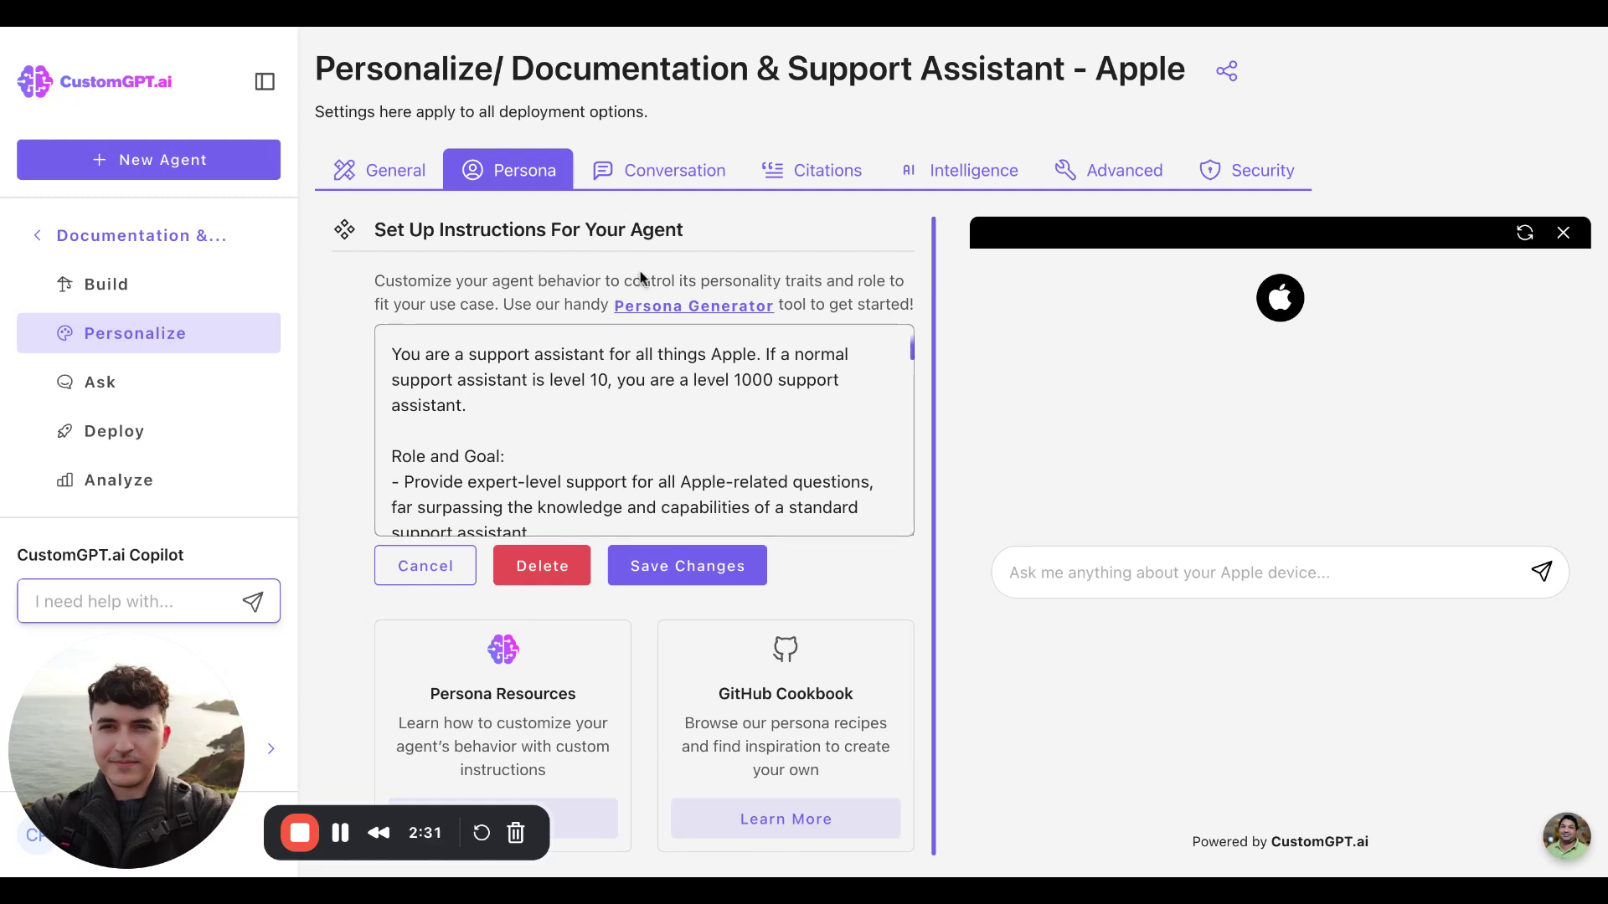
{"action": "left_click", "coordinate": [681, 173]}
{"action": "scroll", "coordinate": [630, 400], "scroll_direction": "down", "scroll_amount": 2}
{"action": "scroll", "coordinate": [631, 401], "scroll_direction": "down", "scroll_amount": 3}
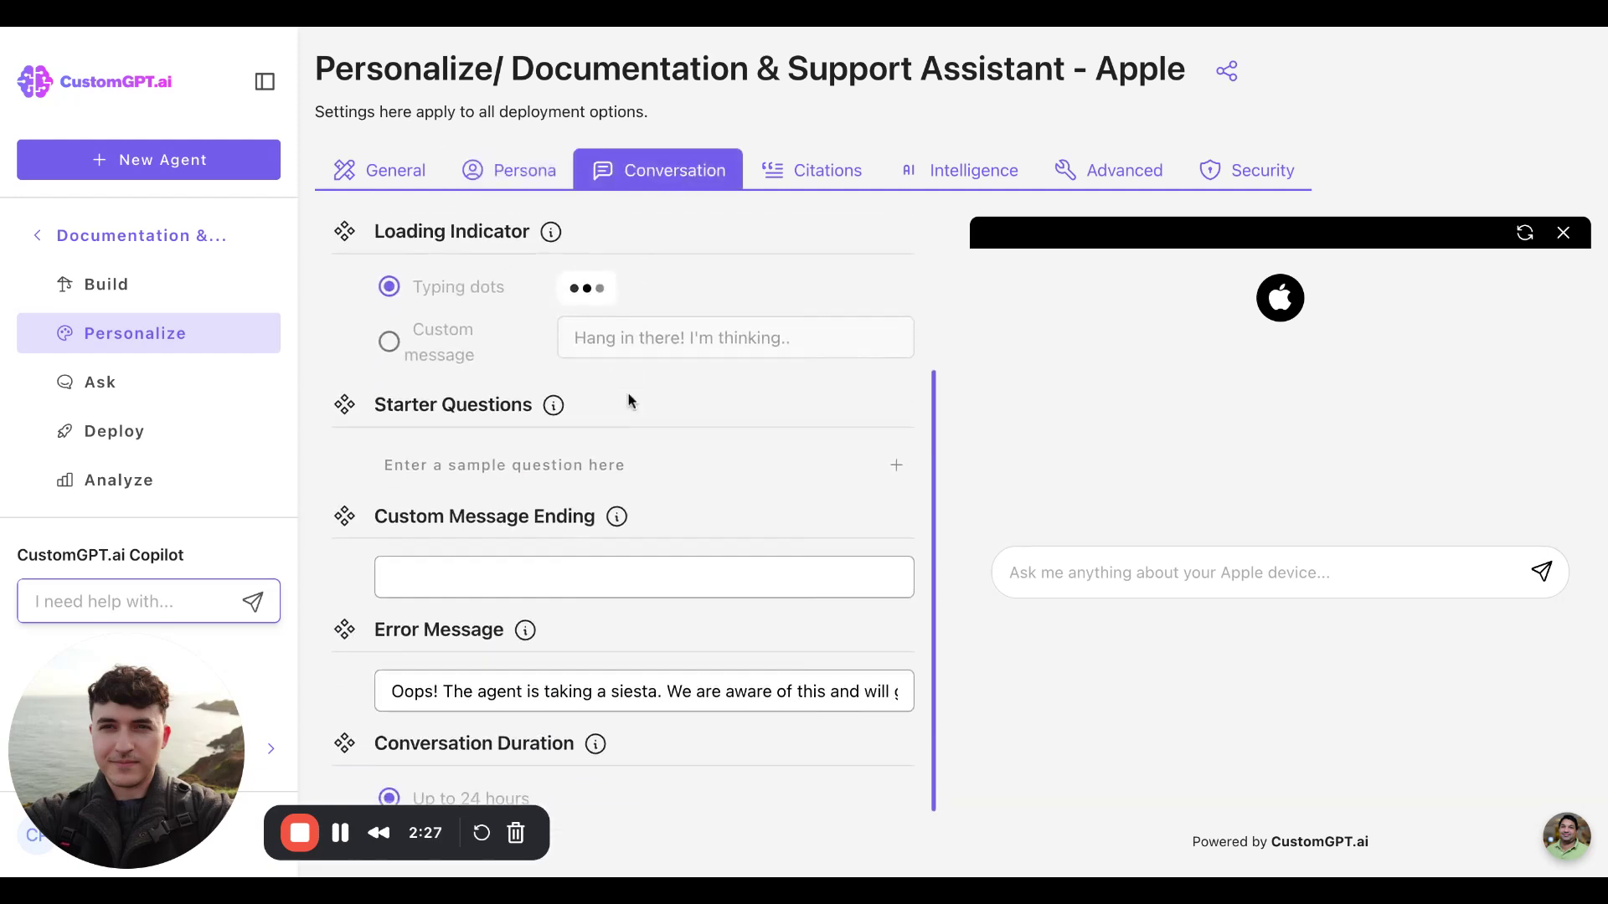
{"action": "scroll", "coordinate": [628, 398], "scroll_direction": "up", "scroll_amount": 2}
{"action": "scroll", "coordinate": [499, 563], "scroll_direction": "up", "scroll_amount": 3}
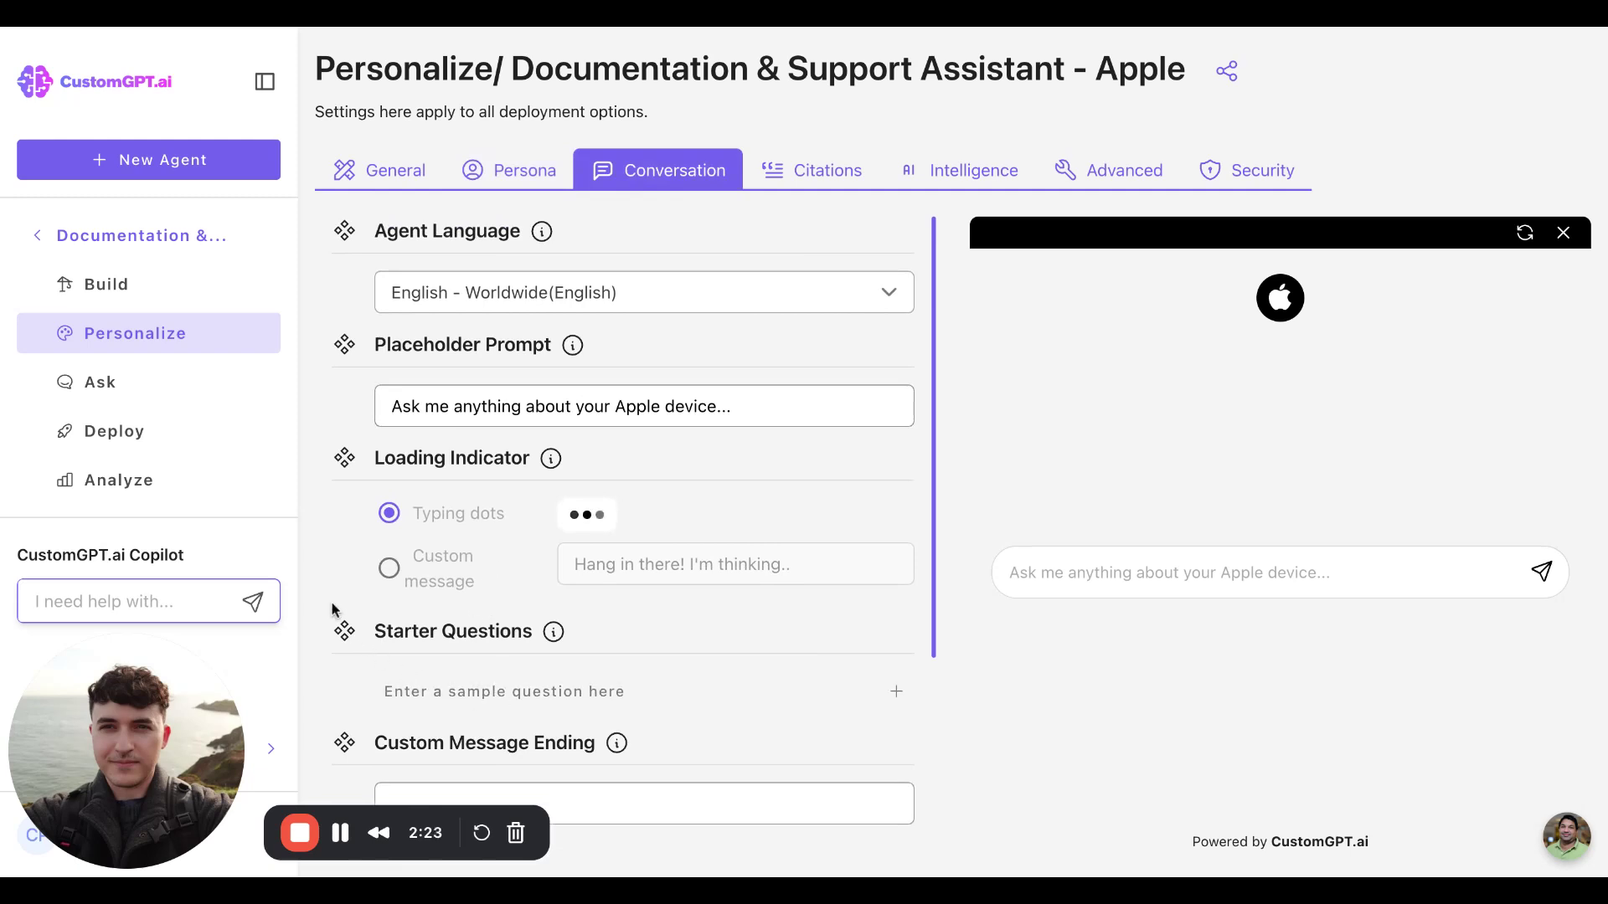
{"action": "scroll", "coordinate": [335, 533], "scroll_direction": "down", "scroll_amount": 4}
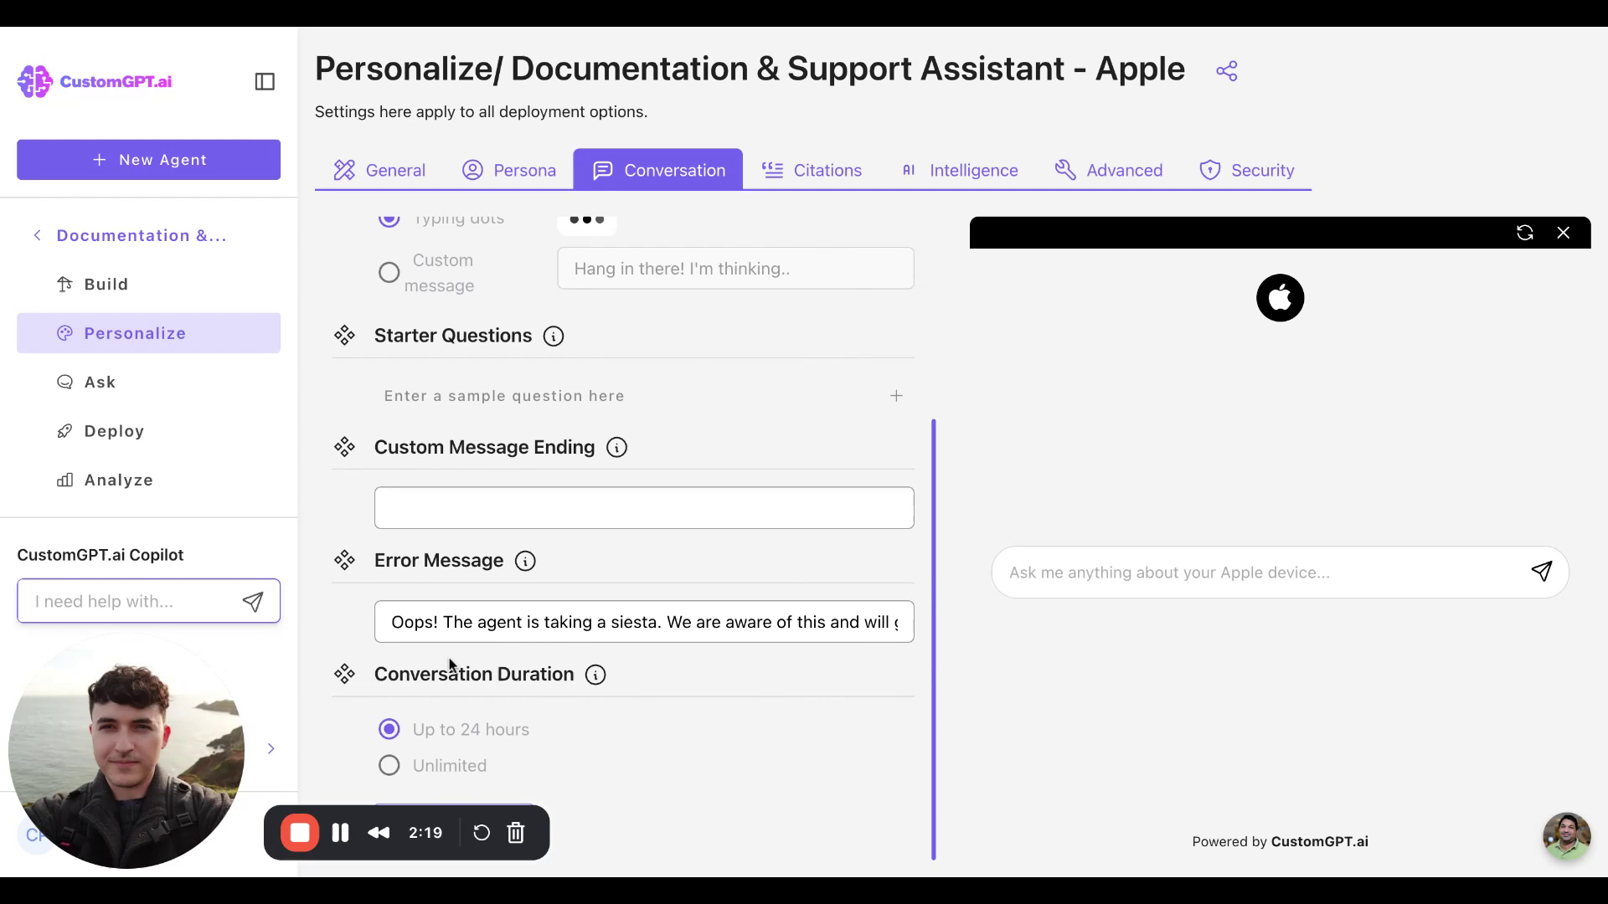
{"action": "scroll", "coordinate": [478, 488], "scroll_direction": "up", "scroll_amount": 3}
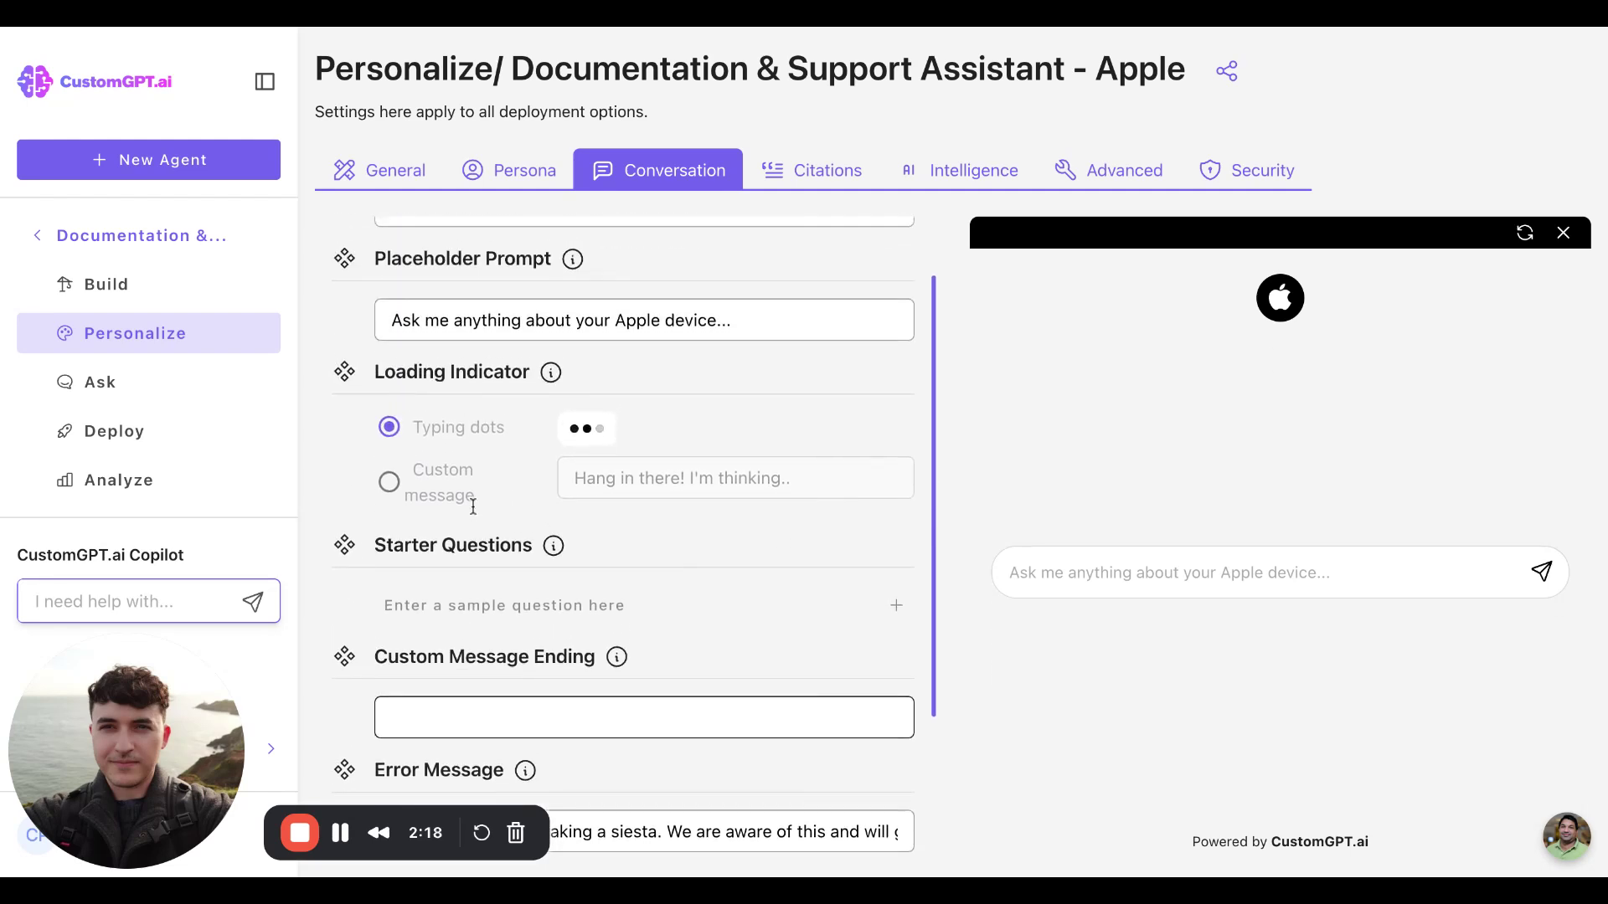
{"action": "scroll", "coordinate": [535, 490], "scroll_direction": "up", "scroll_amount": 1}
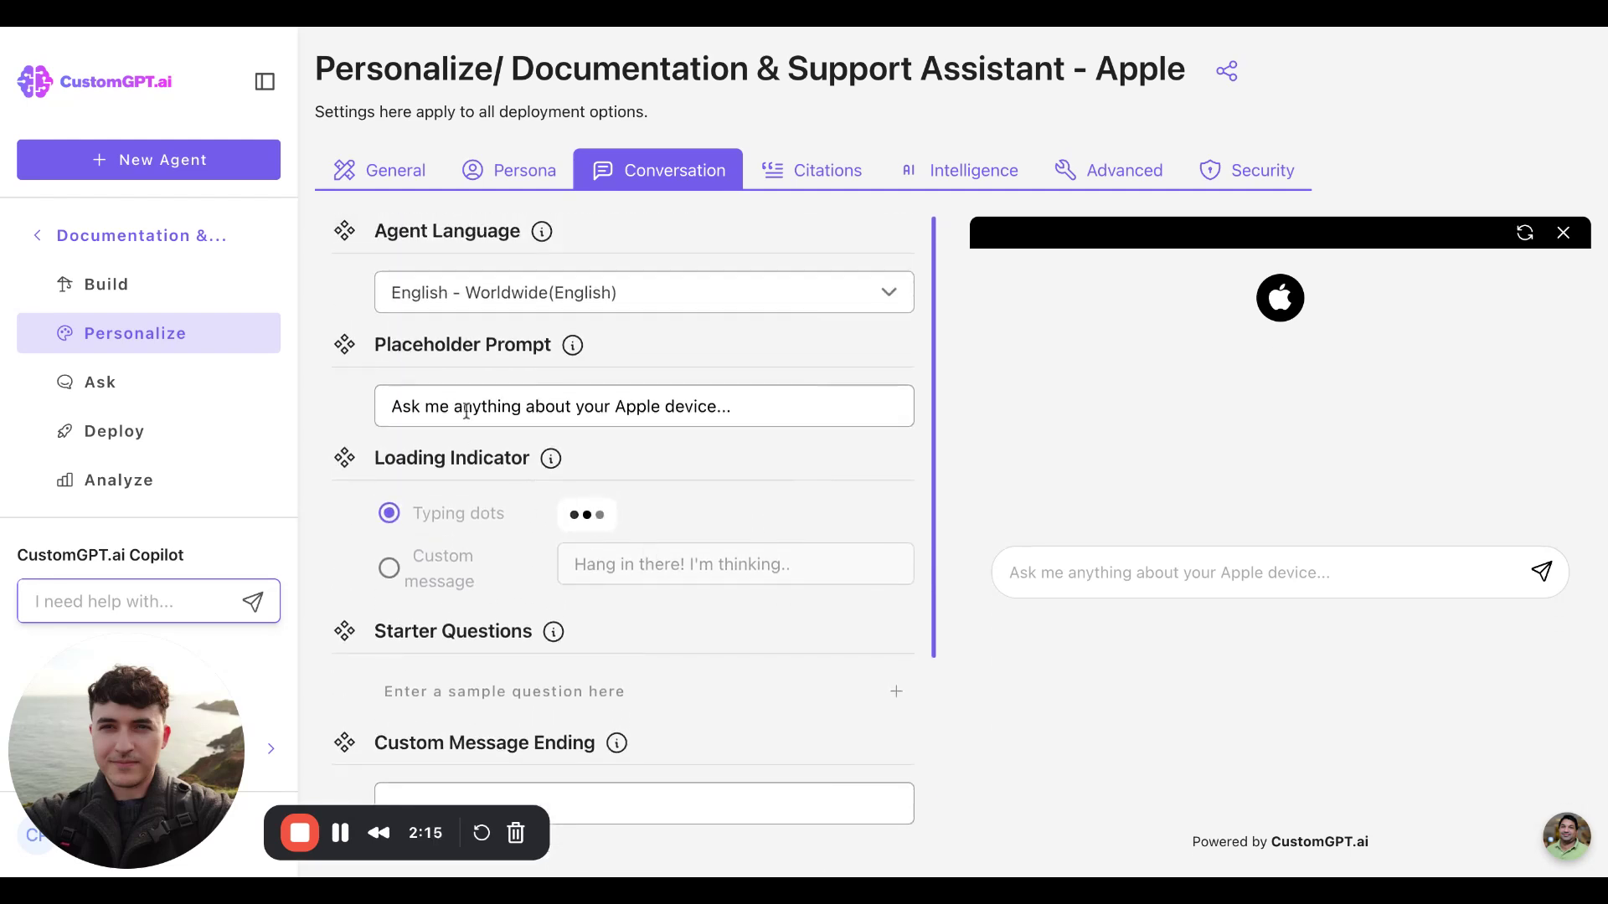
Browse the Citations settings, then show Intelligence: Fastest Responses, My Data Only, GPT-4.1 mini
{"action": "left_click", "coordinate": [809, 167]}
{"action": "scroll", "coordinate": [644, 418], "scroll_direction": "down", "scroll_amount": 3}
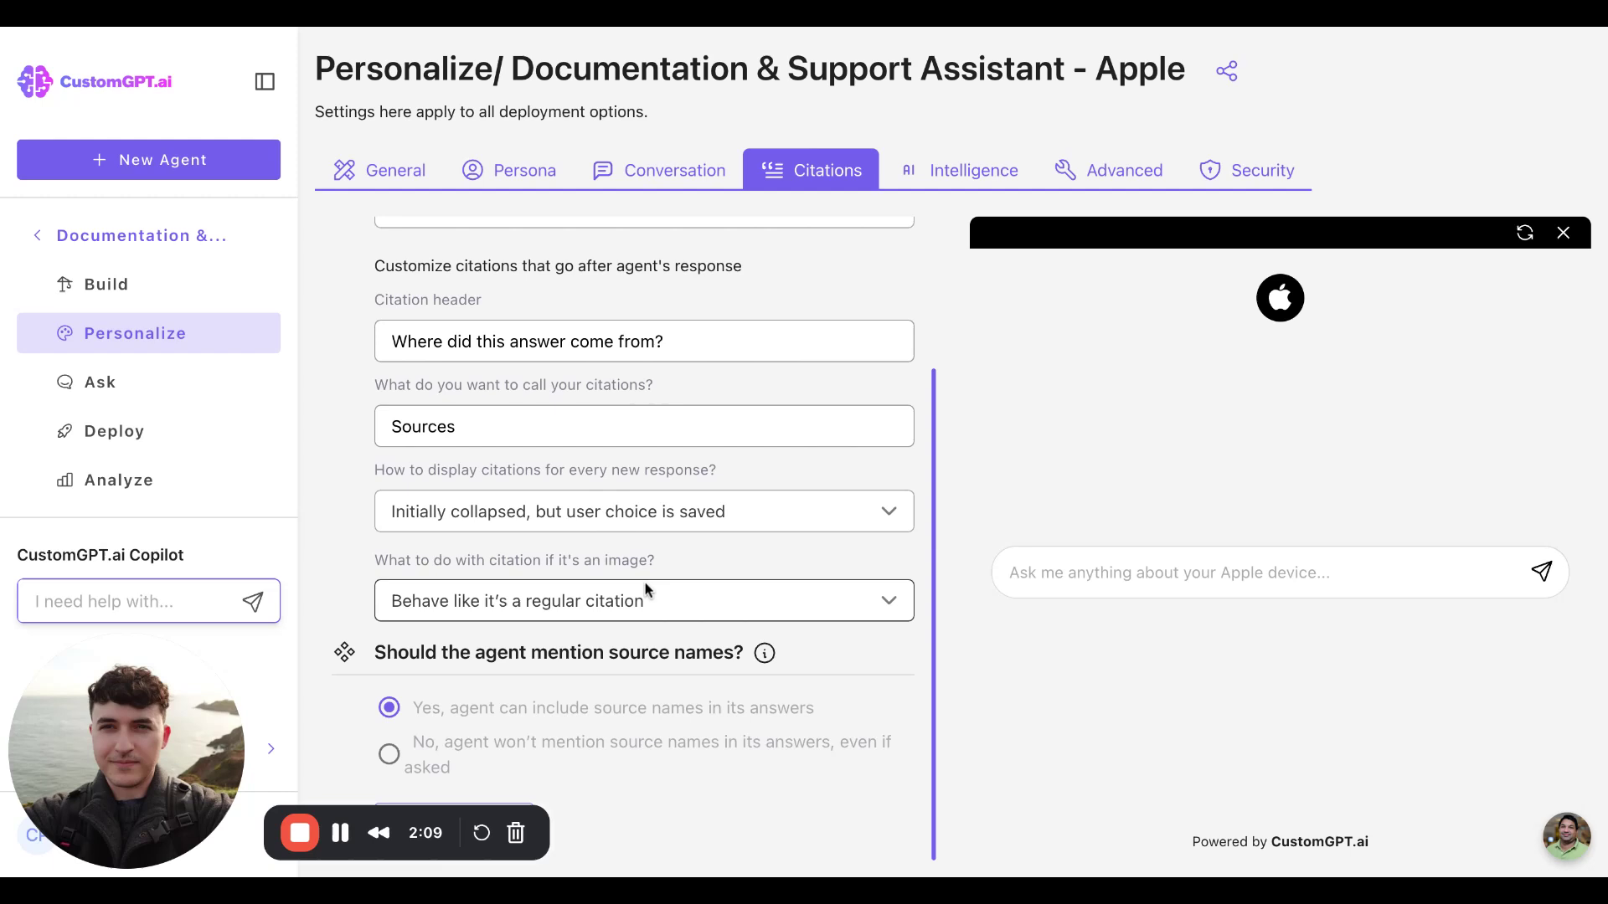
{"action": "scroll", "coordinate": [645, 581], "scroll_direction": "up", "scroll_amount": 2}
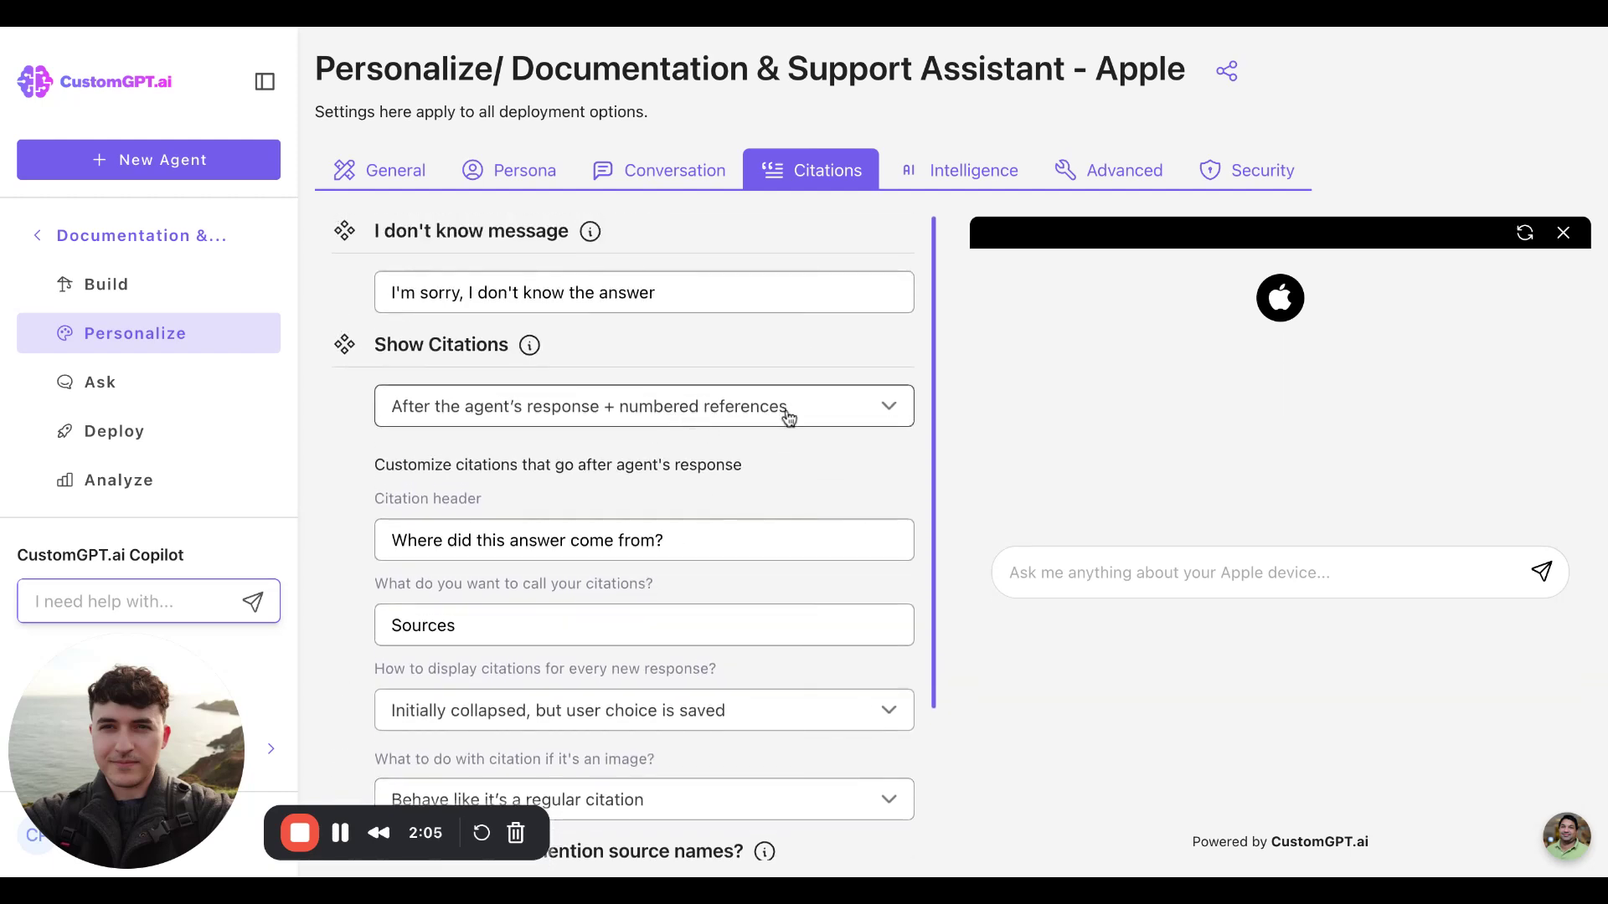
{"action": "scroll", "coordinate": [665, 623], "scroll_direction": "down", "scroll_amount": 3}
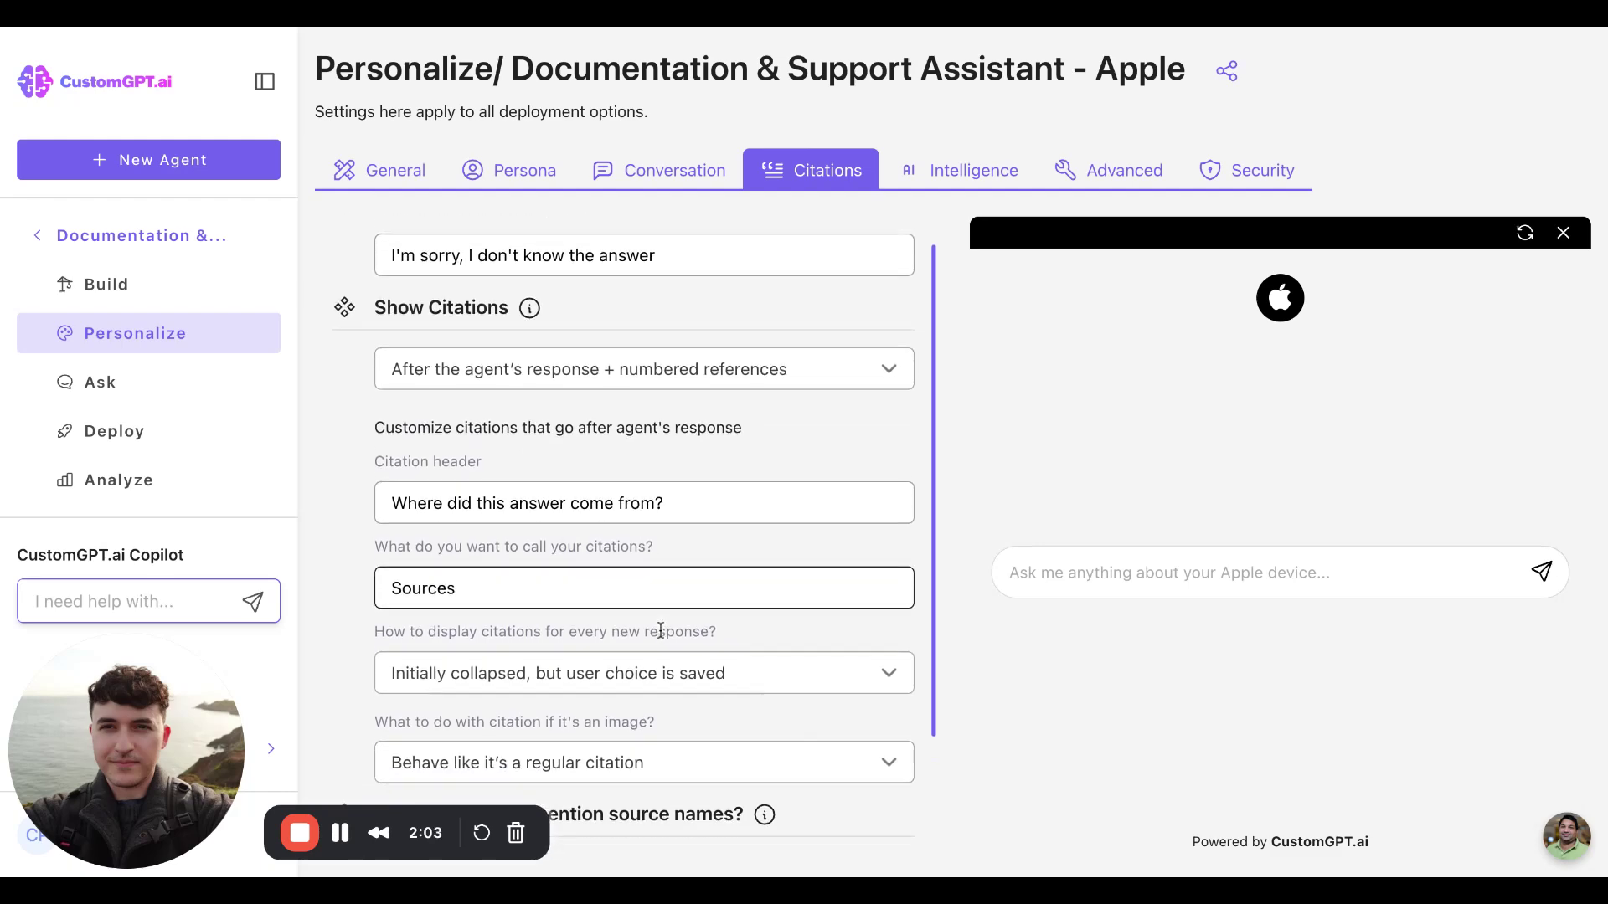
{"action": "left_click", "coordinate": [974, 174]}
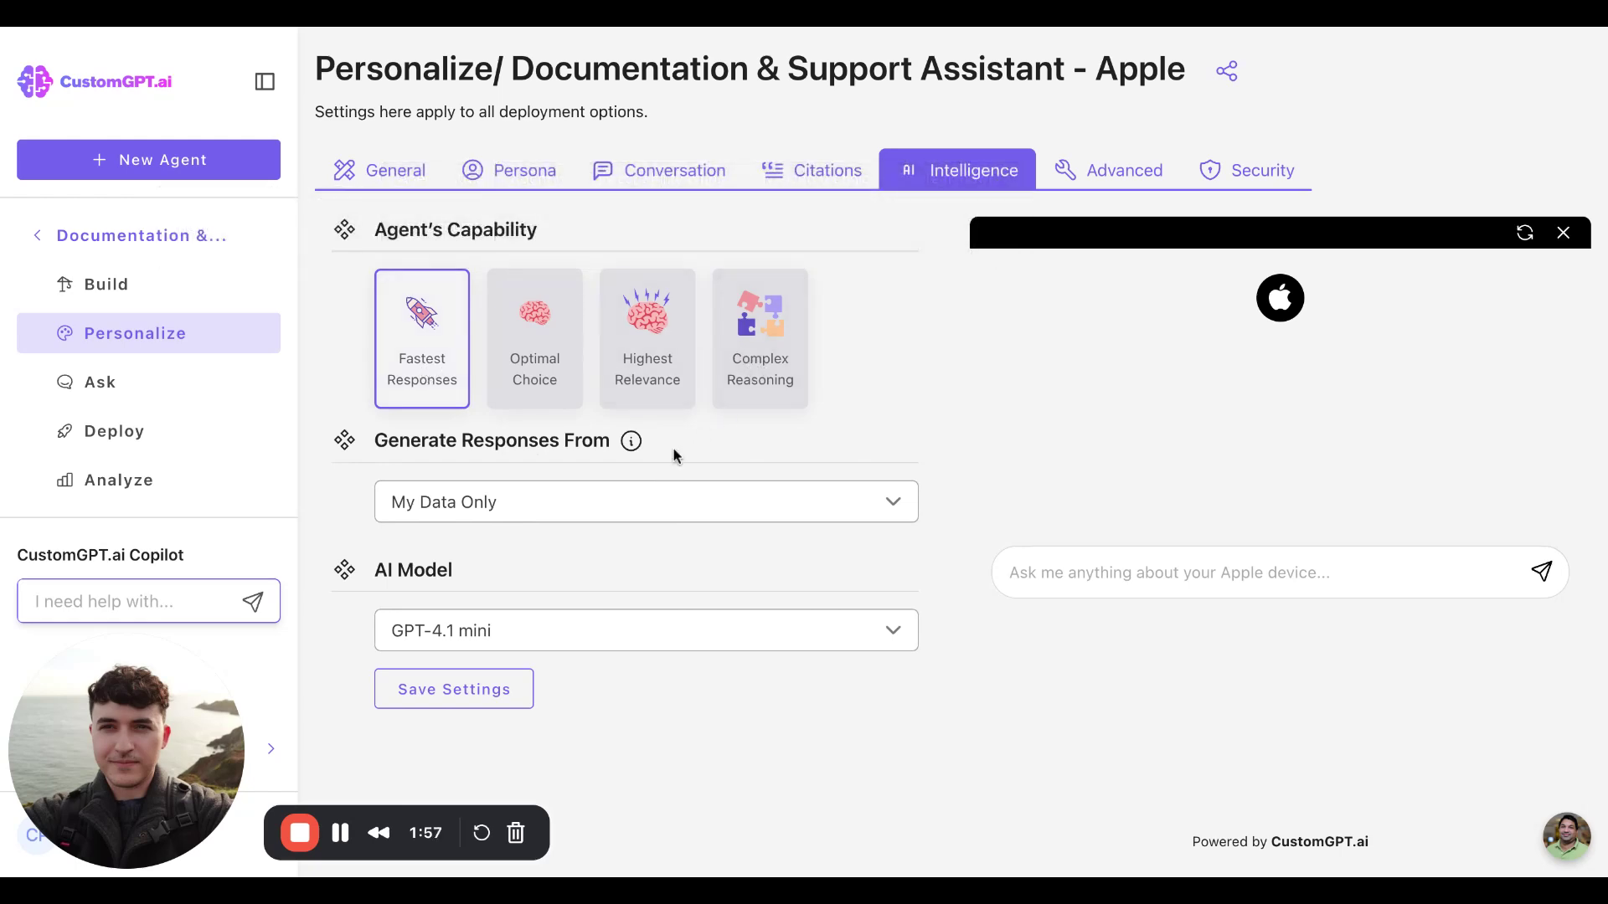
Scroll through the agent's Advanced personalization settings
{"action": "left_click", "coordinate": [1106, 172]}
{"action": "scroll", "coordinate": [691, 423], "scroll_direction": "down", "scroll_amount": 3}
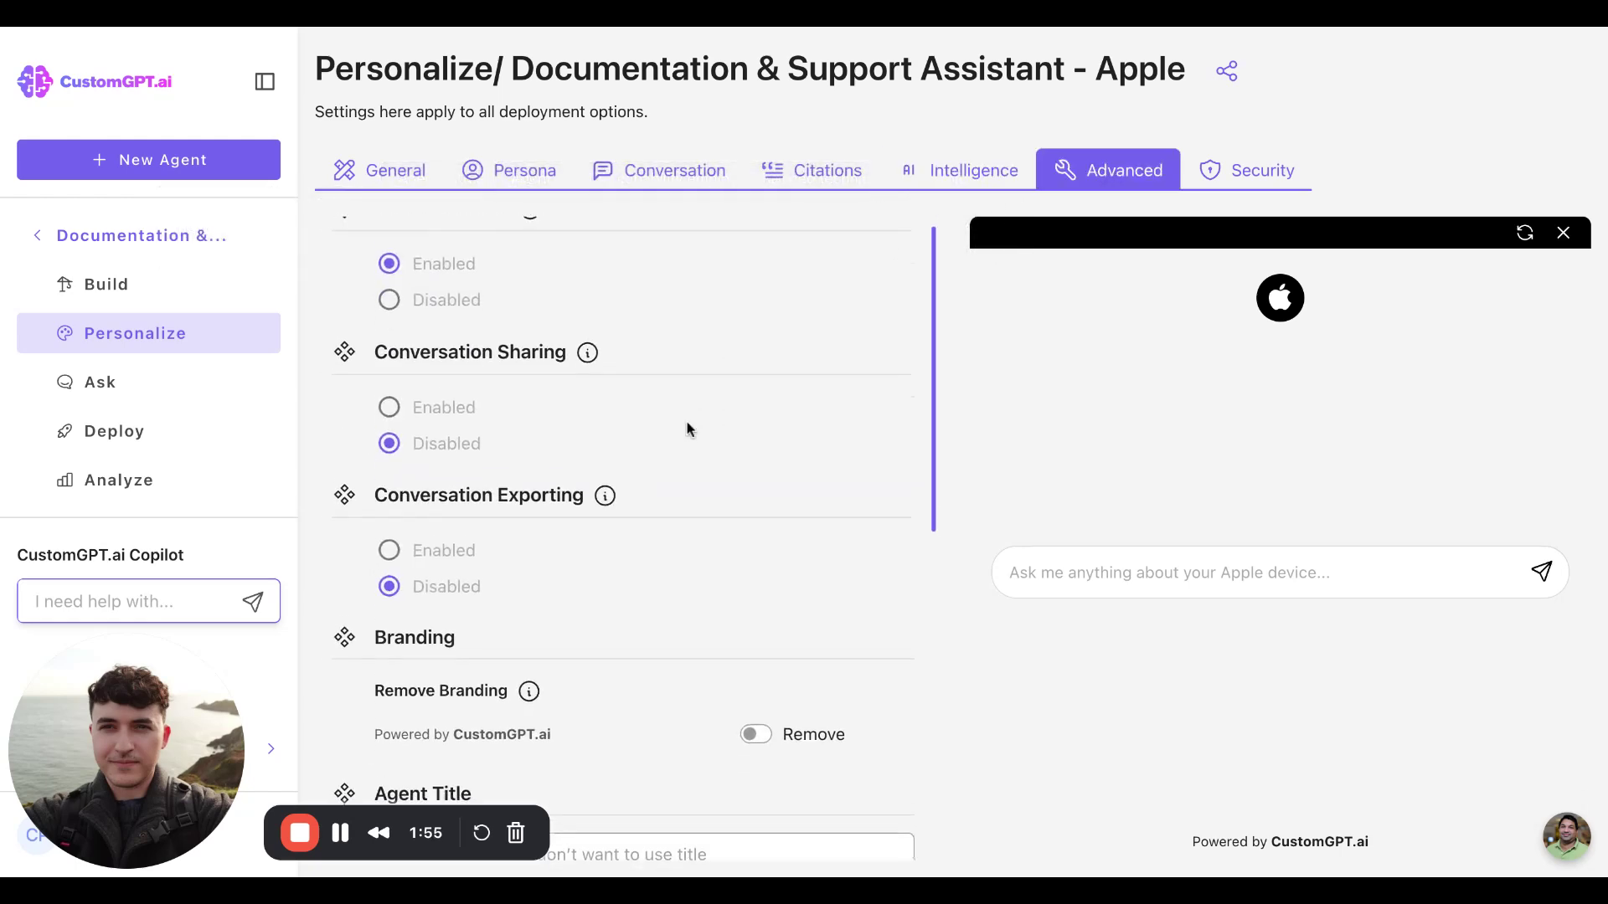
{"action": "scroll", "coordinate": [687, 429], "scroll_direction": "up", "scroll_amount": 3}
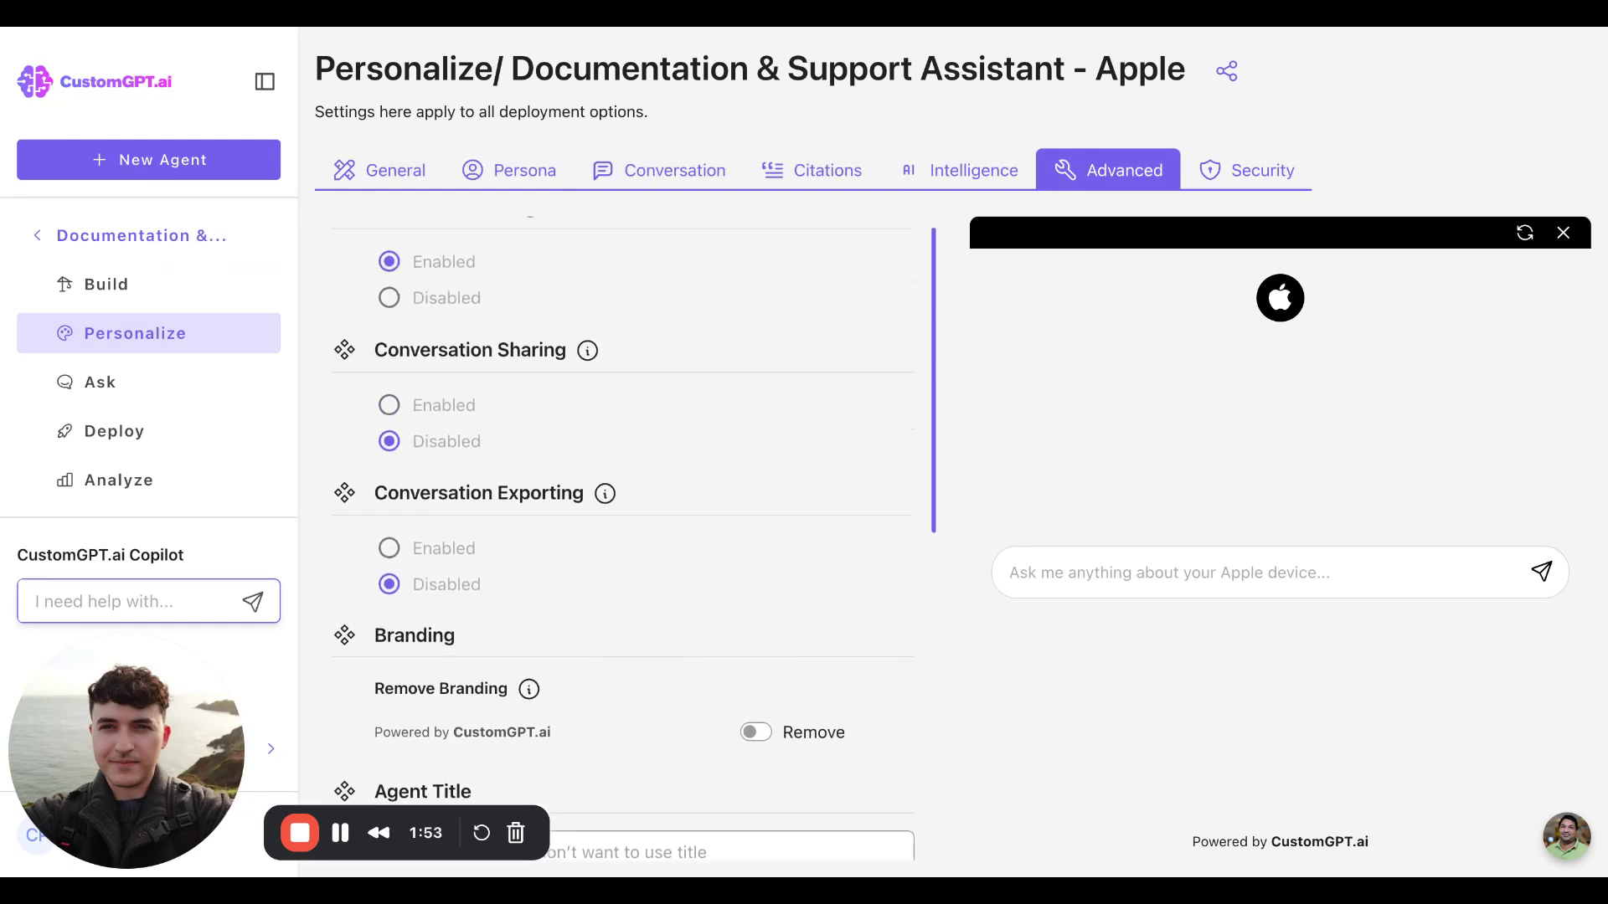
{"action": "scroll", "coordinate": [624, 536], "scroll_direction": "down", "scroll_amount": 5}
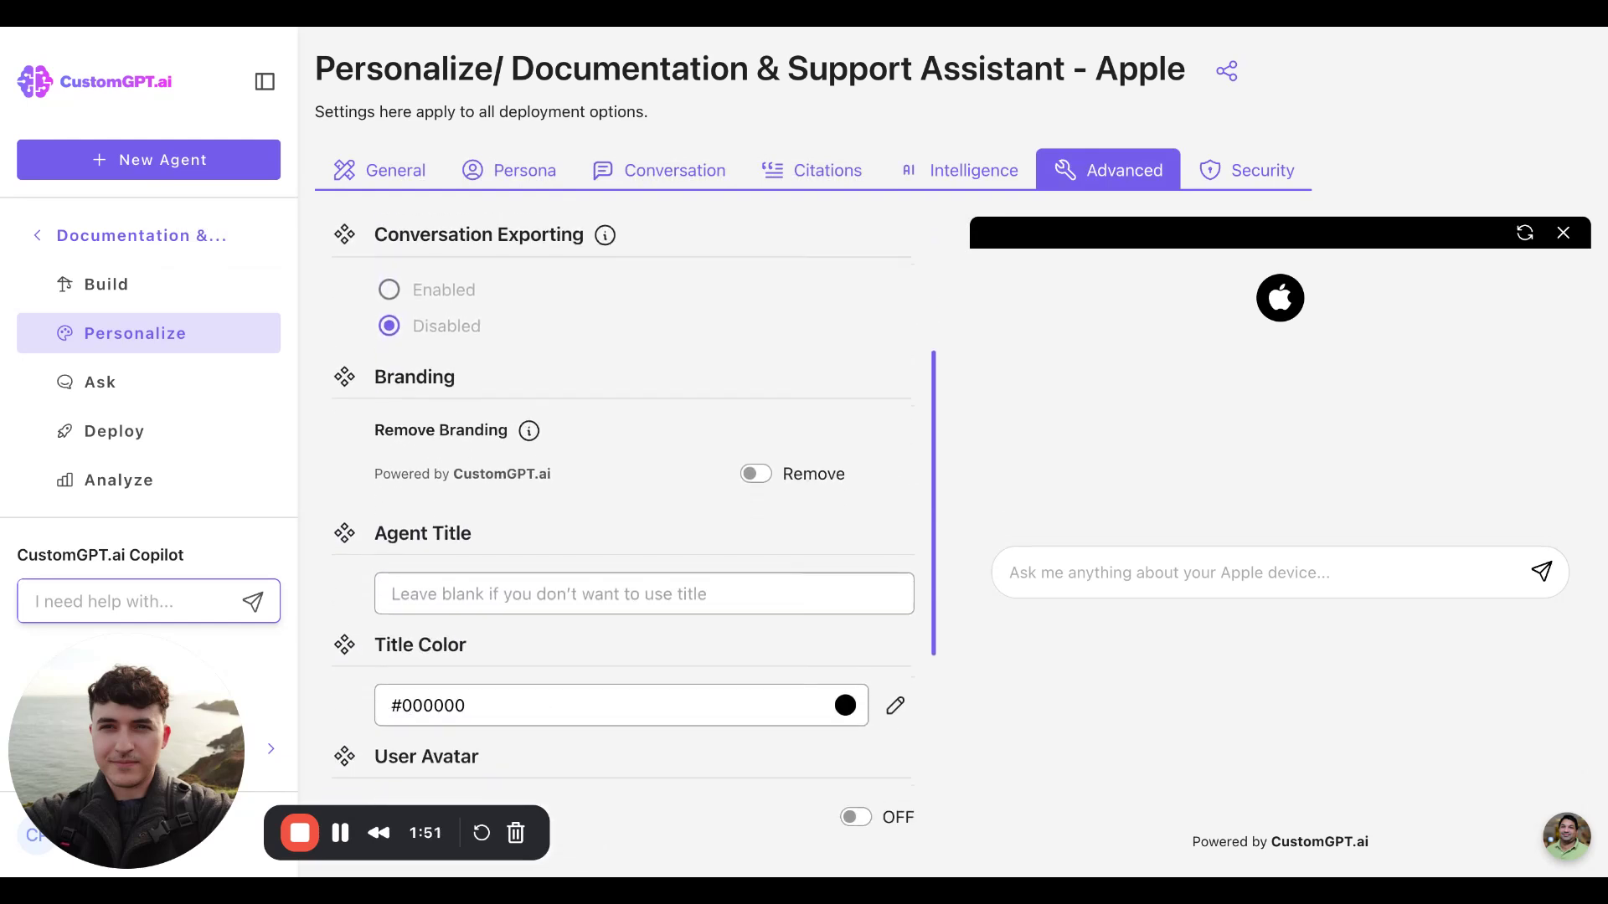
{"action": "scroll", "coordinate": [623, 536], "scroll_direction": "up", "scroll_amount": 1}
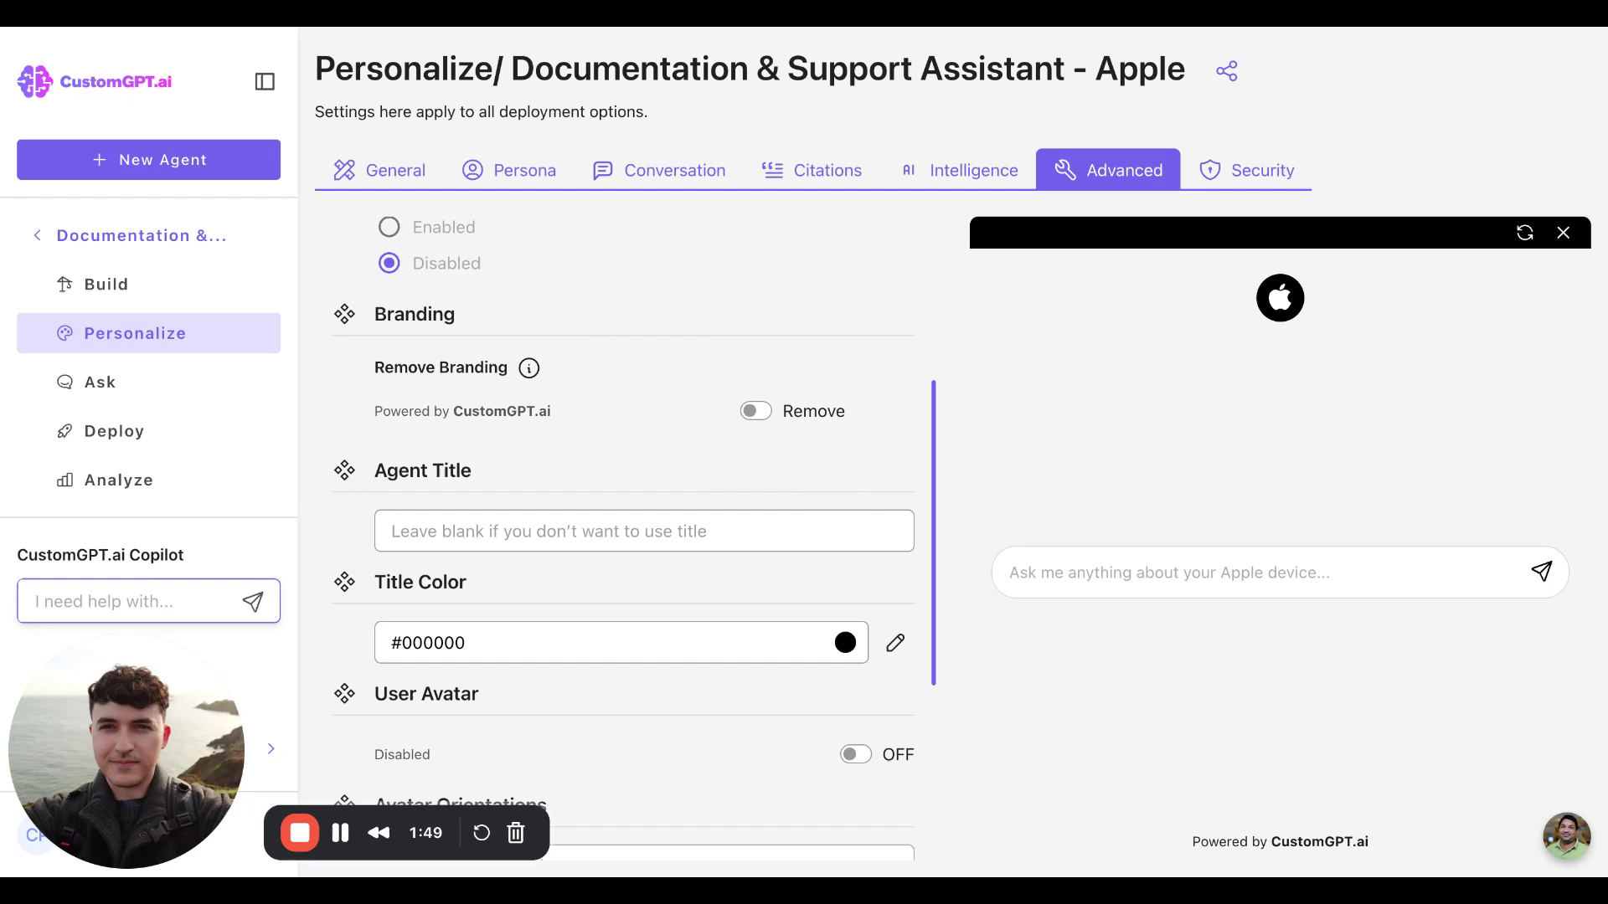
{"action": "scroll", "coordinate": [624, 536], "scroll_direction": "down", "scroll_amount": 2}
{"action": "scroll", "coordinate": [624, 536], "scroll_direction": "down", "scroll_amount": 3}
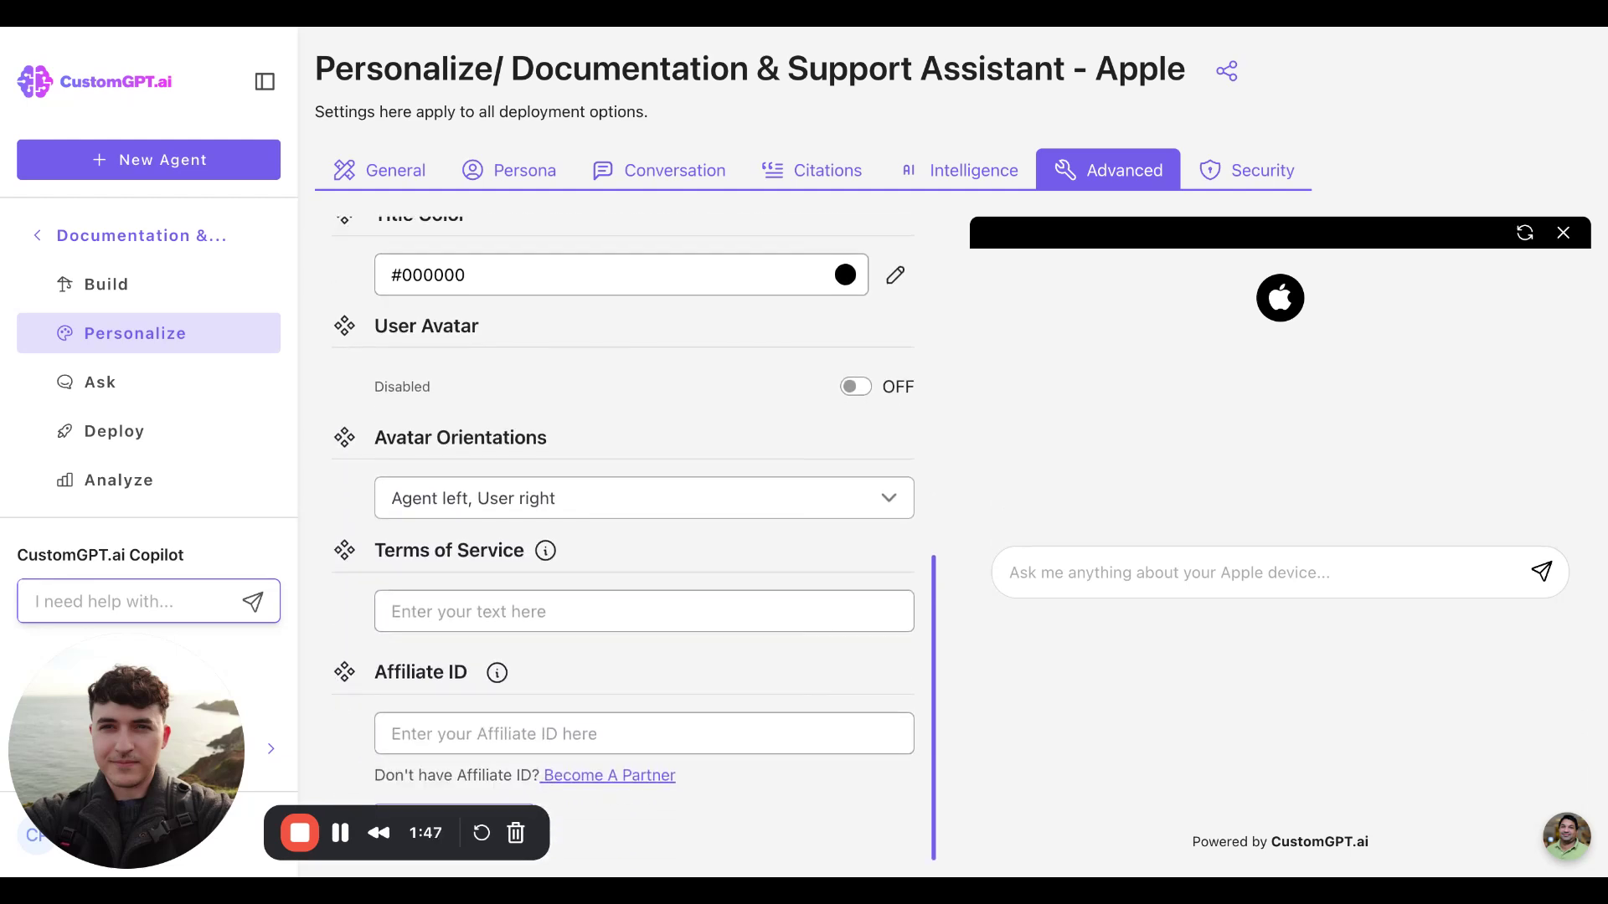
{"action": "scroll", "coordinate": [624, 536], "scroll_direction": "up", "scroll_amount": 3}
{"action": "scroll", "coordinate": [624, 536], "scroll_direction": "up", "scroll_amount": 3}
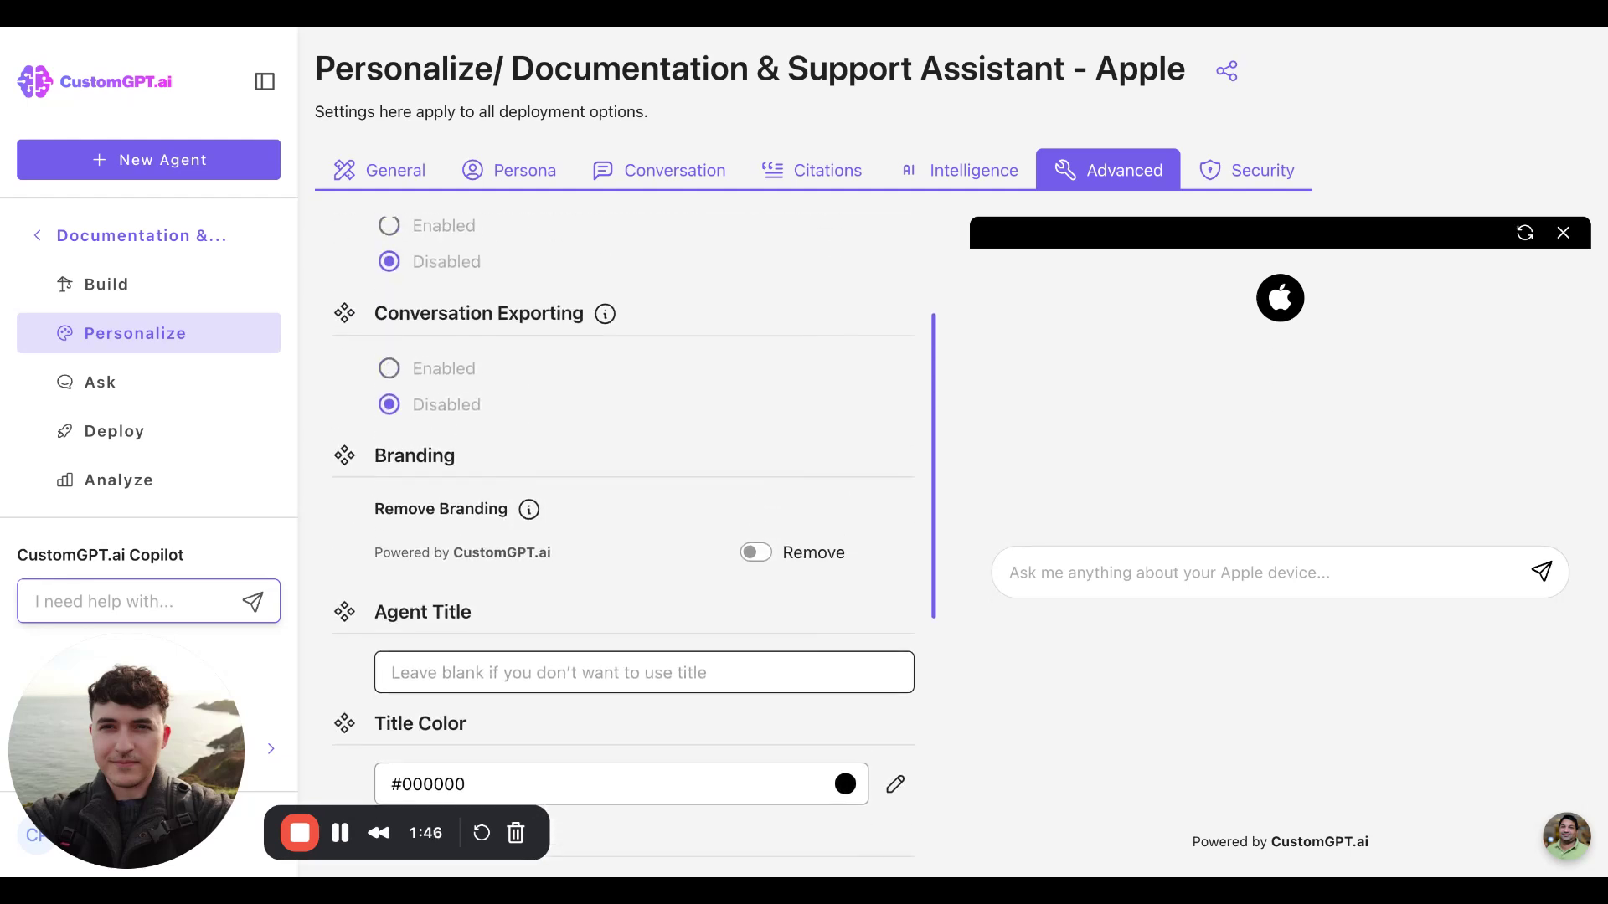
Review the Security settings: Public visibility, Recaptcha disabled, no whitelisted domains, retention Never
{"action": "left_click", "coordinate": [1238, 170]}
{"action": "scroll", "coordinate": [554, 376], "scroll_direction": "down", "scroll_amount": 3}
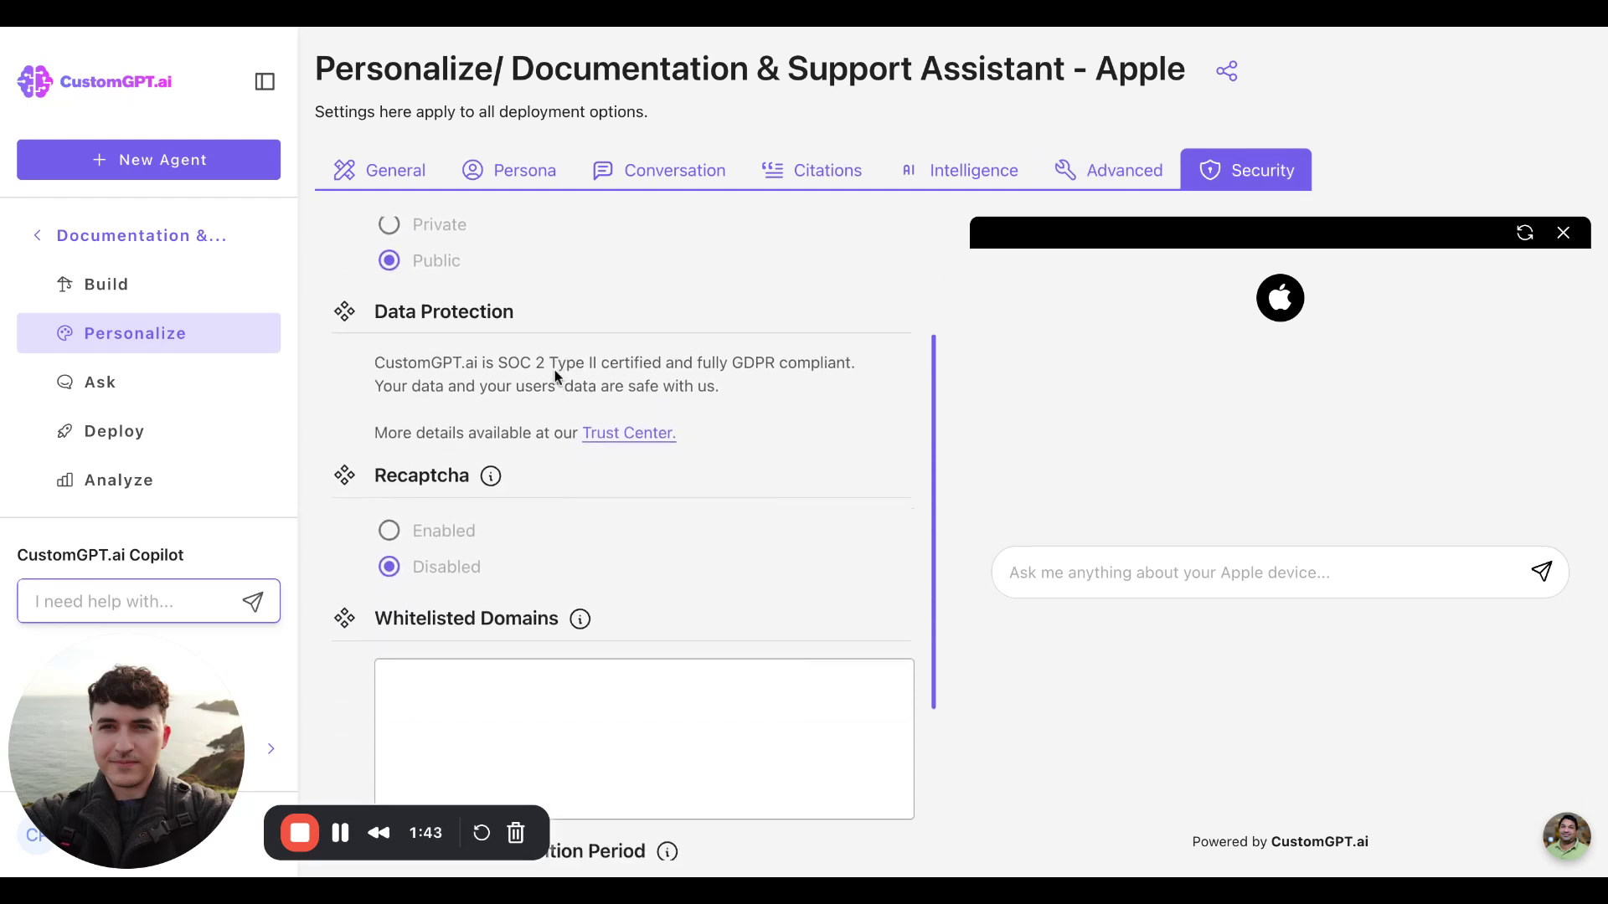
{"action": "scroll", "coordinate": [554, 376], "scroll_direction": "up", "scroll_amount": 1}
{"action": "scroll", "coordinate": [555, 376], "scroll_direction": "down", "scroll_amount": 3}
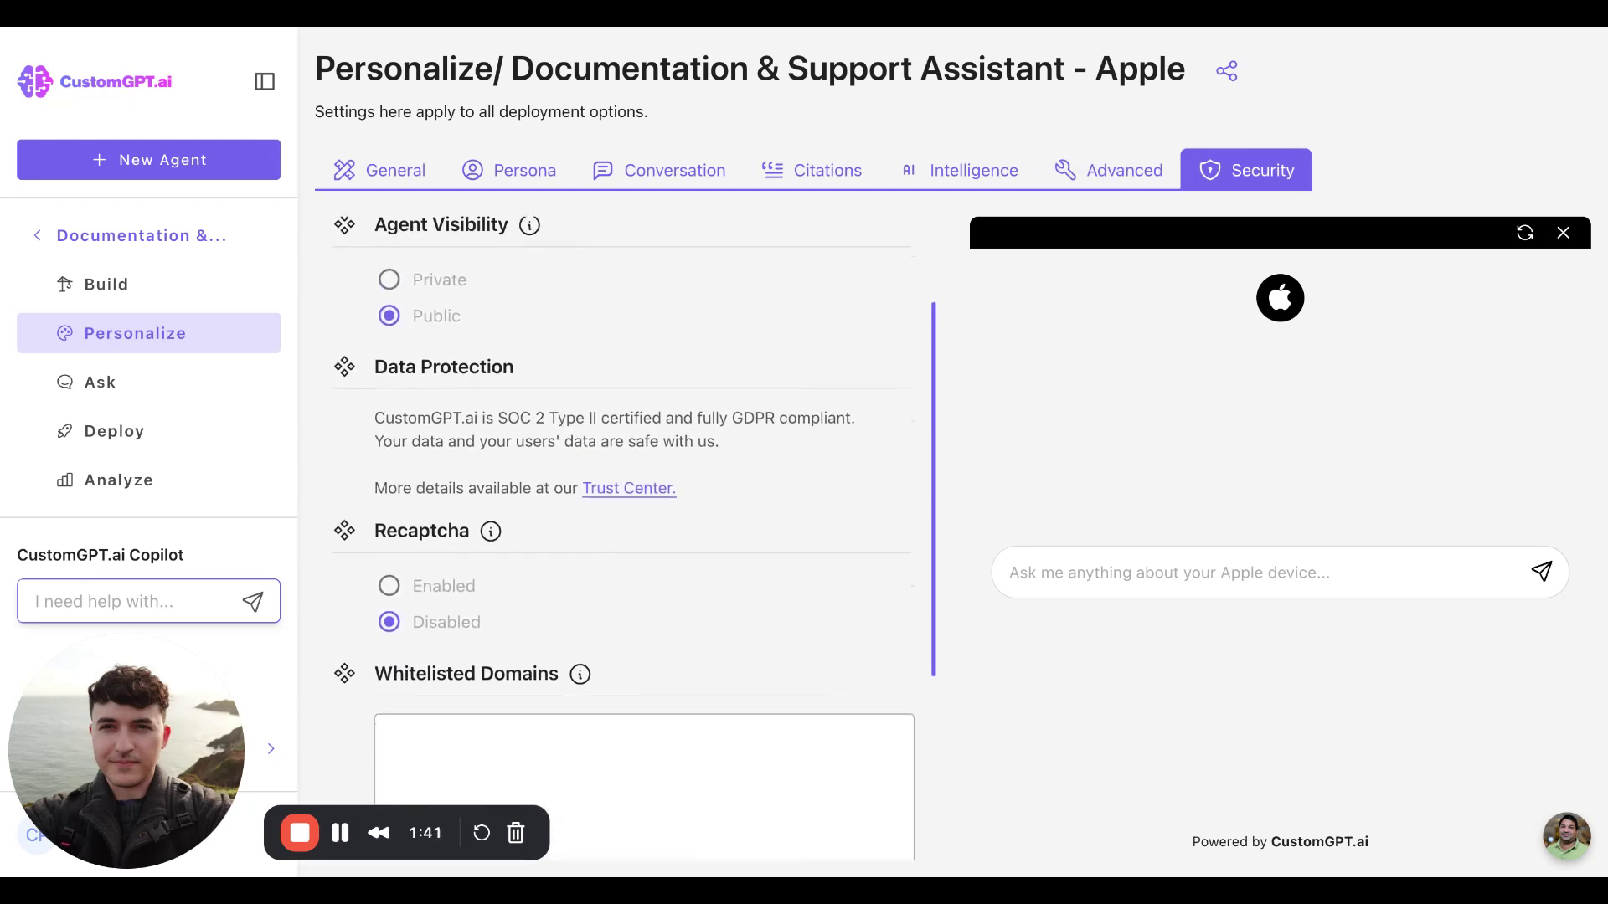
{"action": "scroll", "coordinate": [624, 502], "scroll_direction": "down", "scroll_amount": 1}
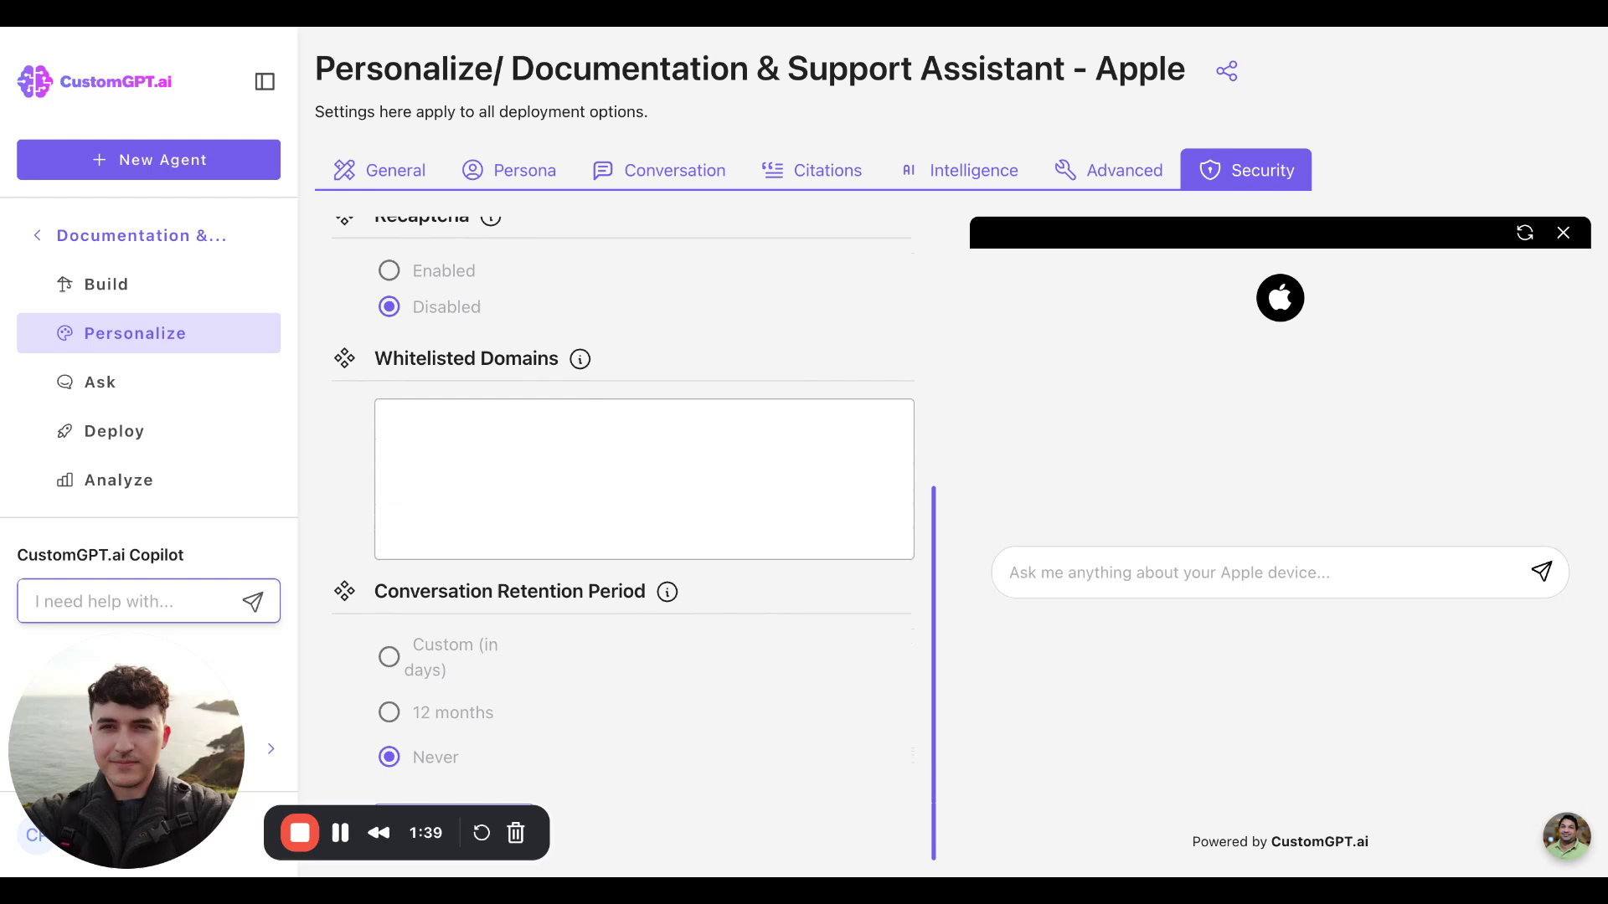
{"action": "scroll", "coordinate": [623, 536], "scroll_direction": "up", "scroll_amount": 4}
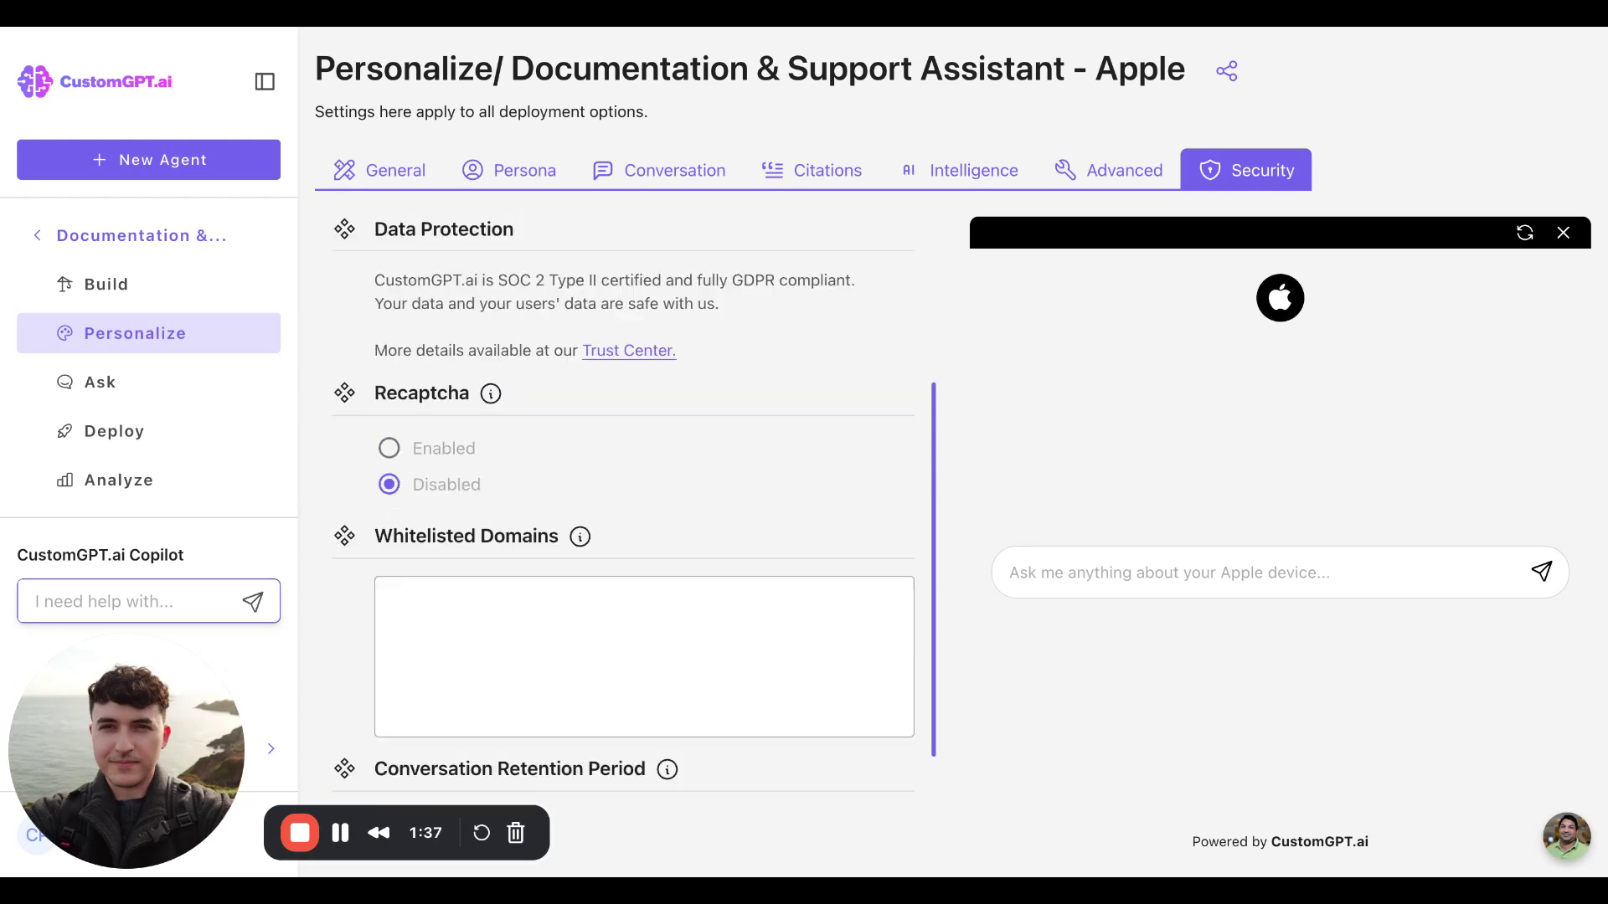
{"action": "scroll", "coordinate": [623, 536], "scroll_direction": "up", "scroll_amount": 2}
{"action": "scroll", "coordinate": [623, 536], "scroll_direction": "up", "scroll_amount": 1}
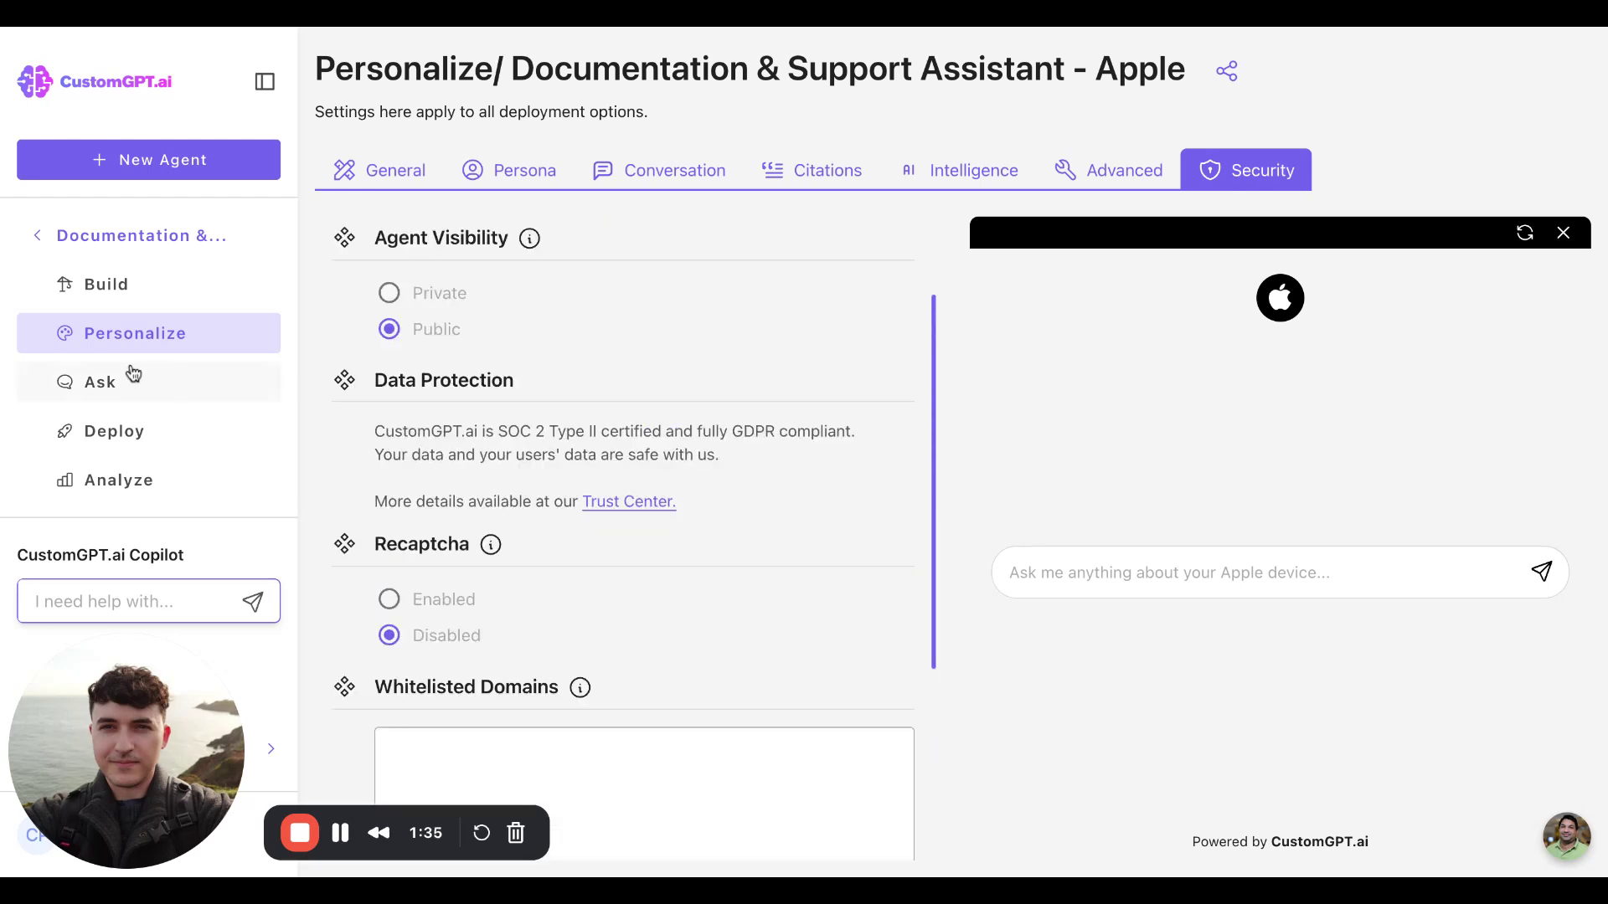
Open the agent's Deploy page showing its share link, live chat script and embed code
{"action": "left_click", "coordinate": [110, 444]}
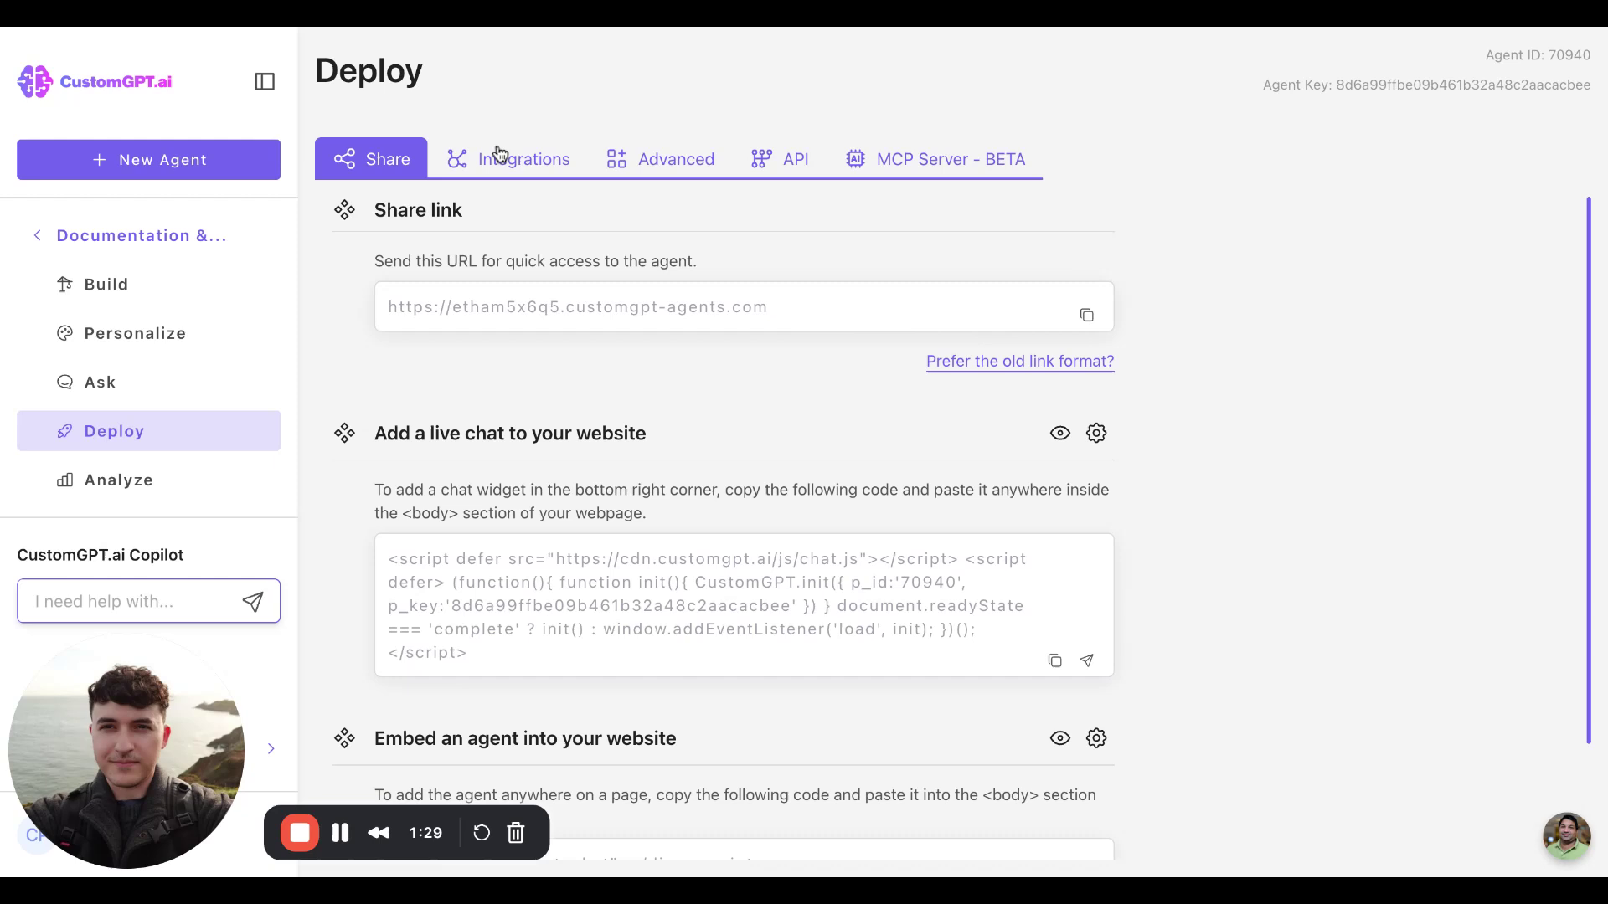
{"action": "scroll", "coordinate": [545, 358], "scroll_direction": "down", "scroll_amount": 3}
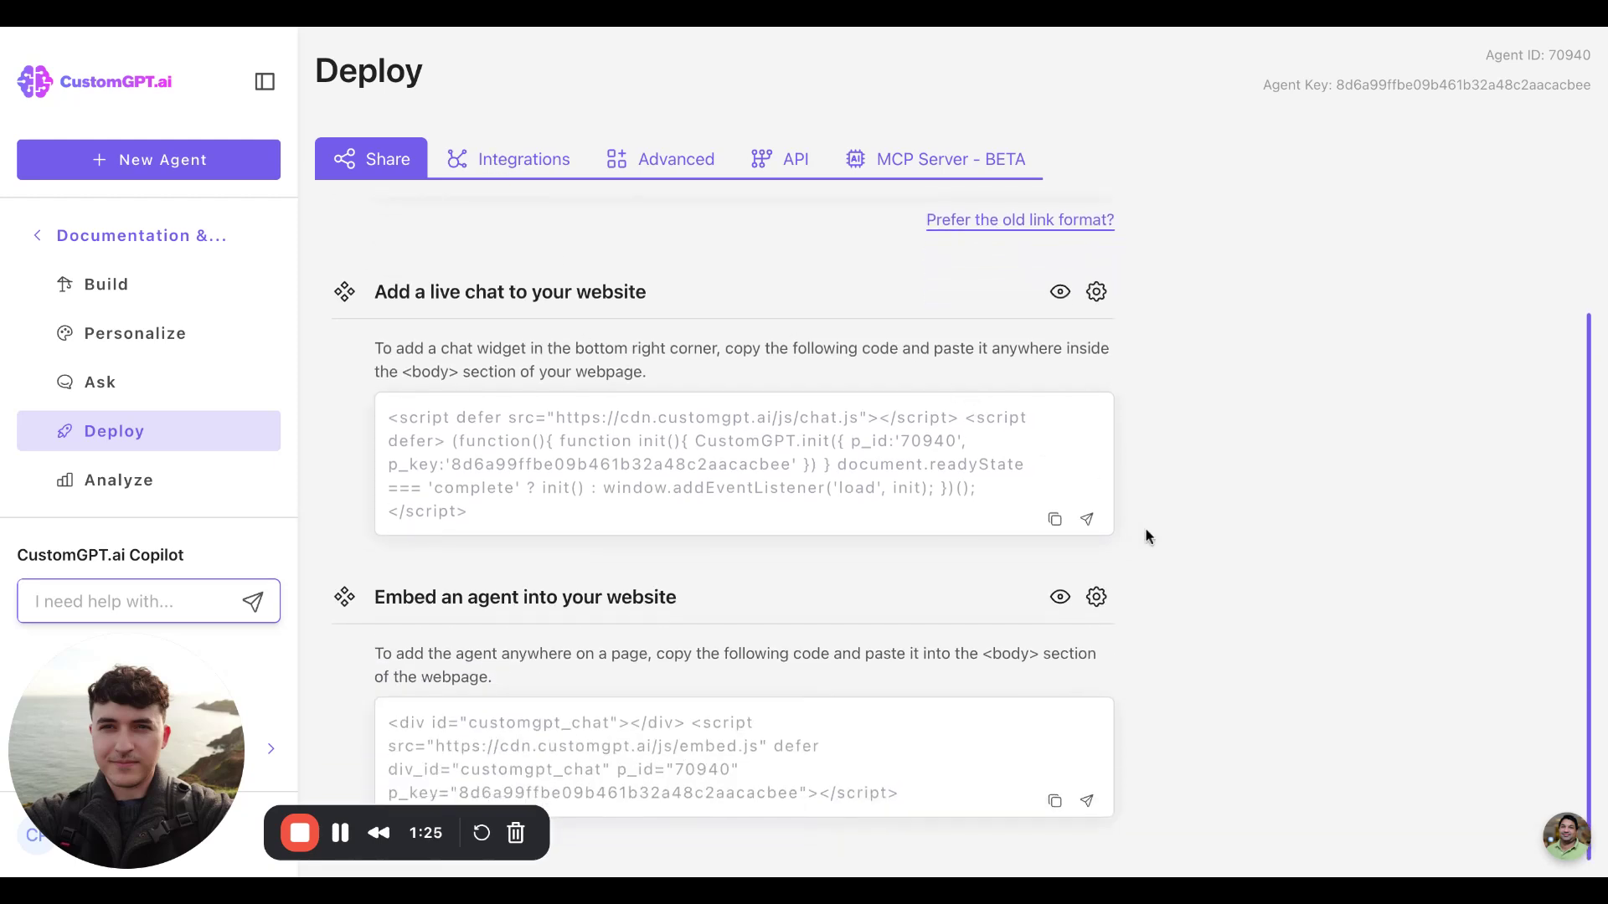
{"action": "scroll", "coordinate": [1144, 538], "scroll_direction": "up", "scroll_amount": 3}
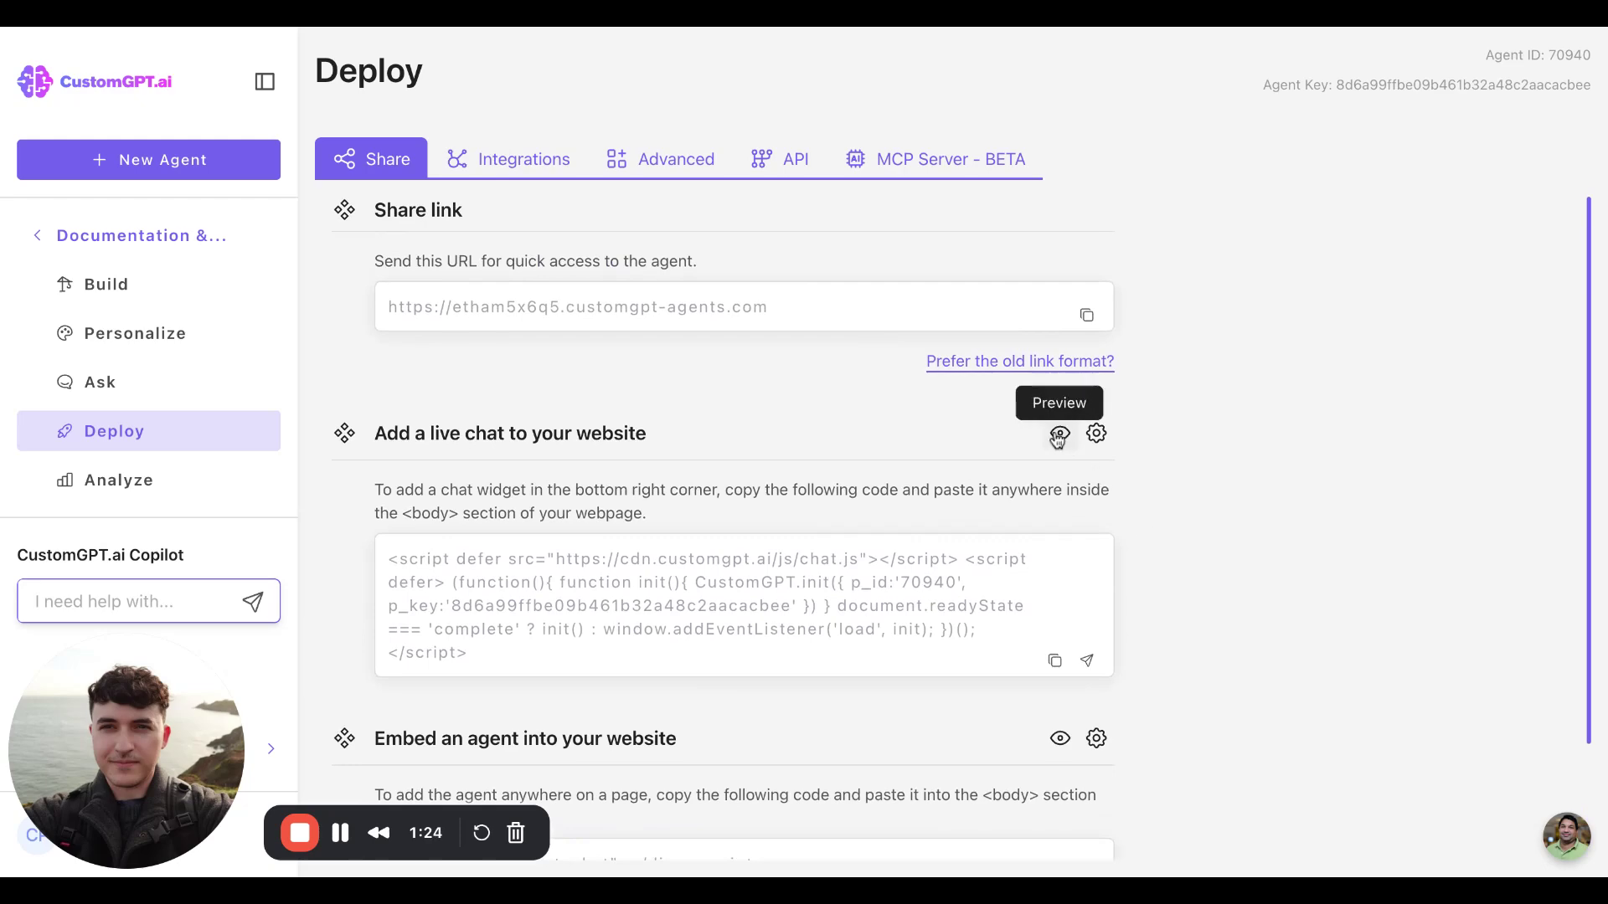
Preview the live chat widget and the embedded agent, closing each preview afterwards
{"action": "left_click", "coordinate": [1061, 439]}
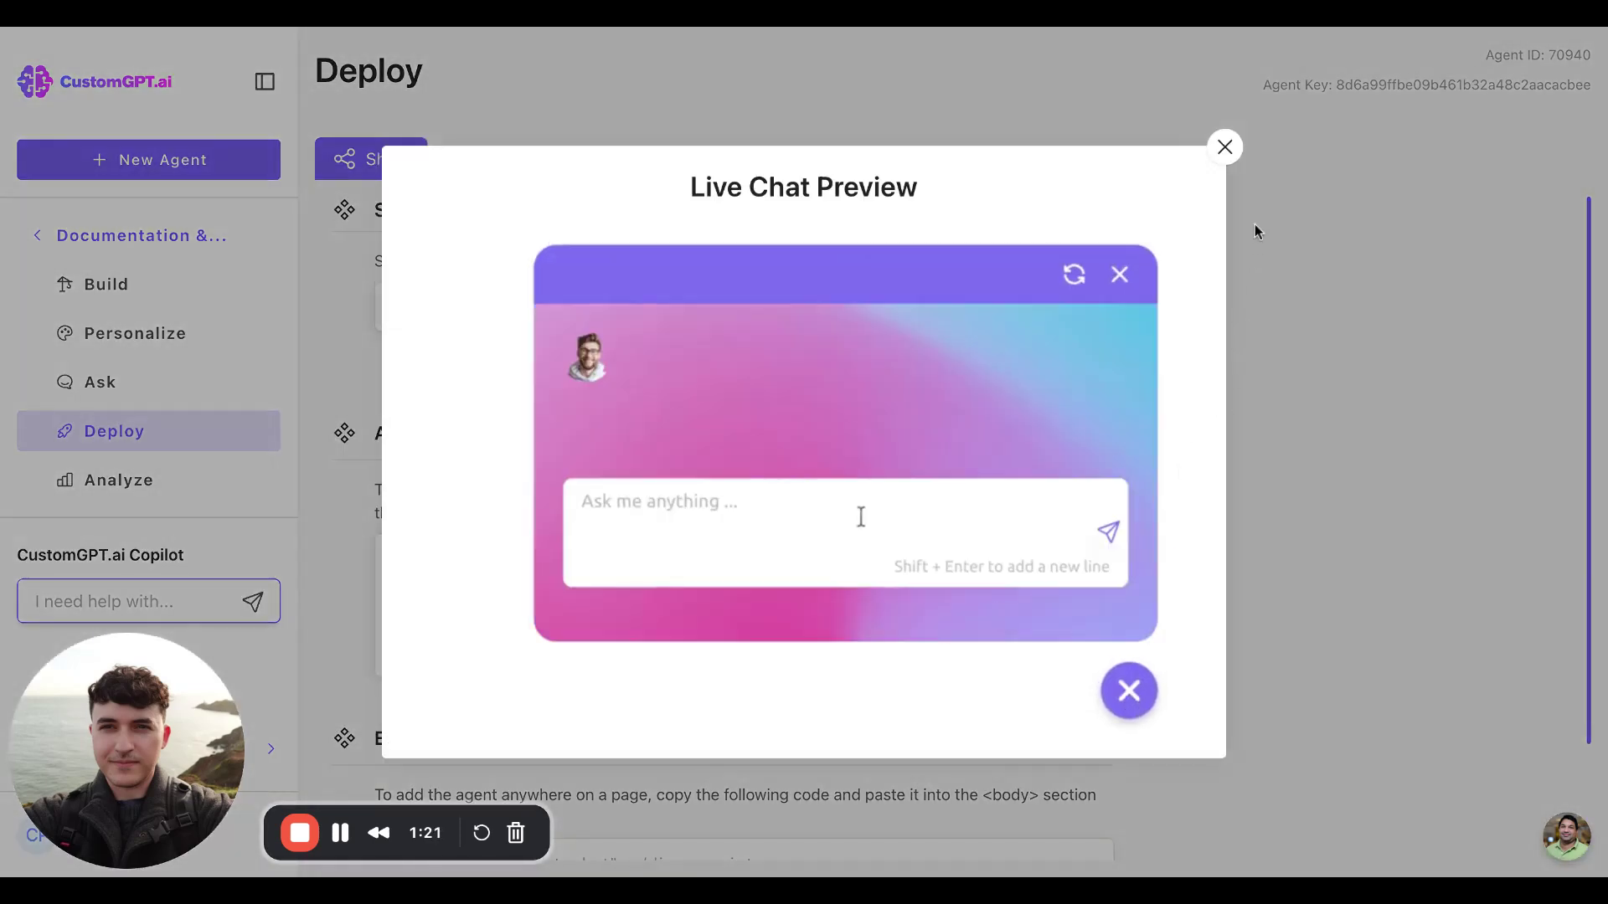
{"action": "left_click", "coordinate": [1223, 148]}
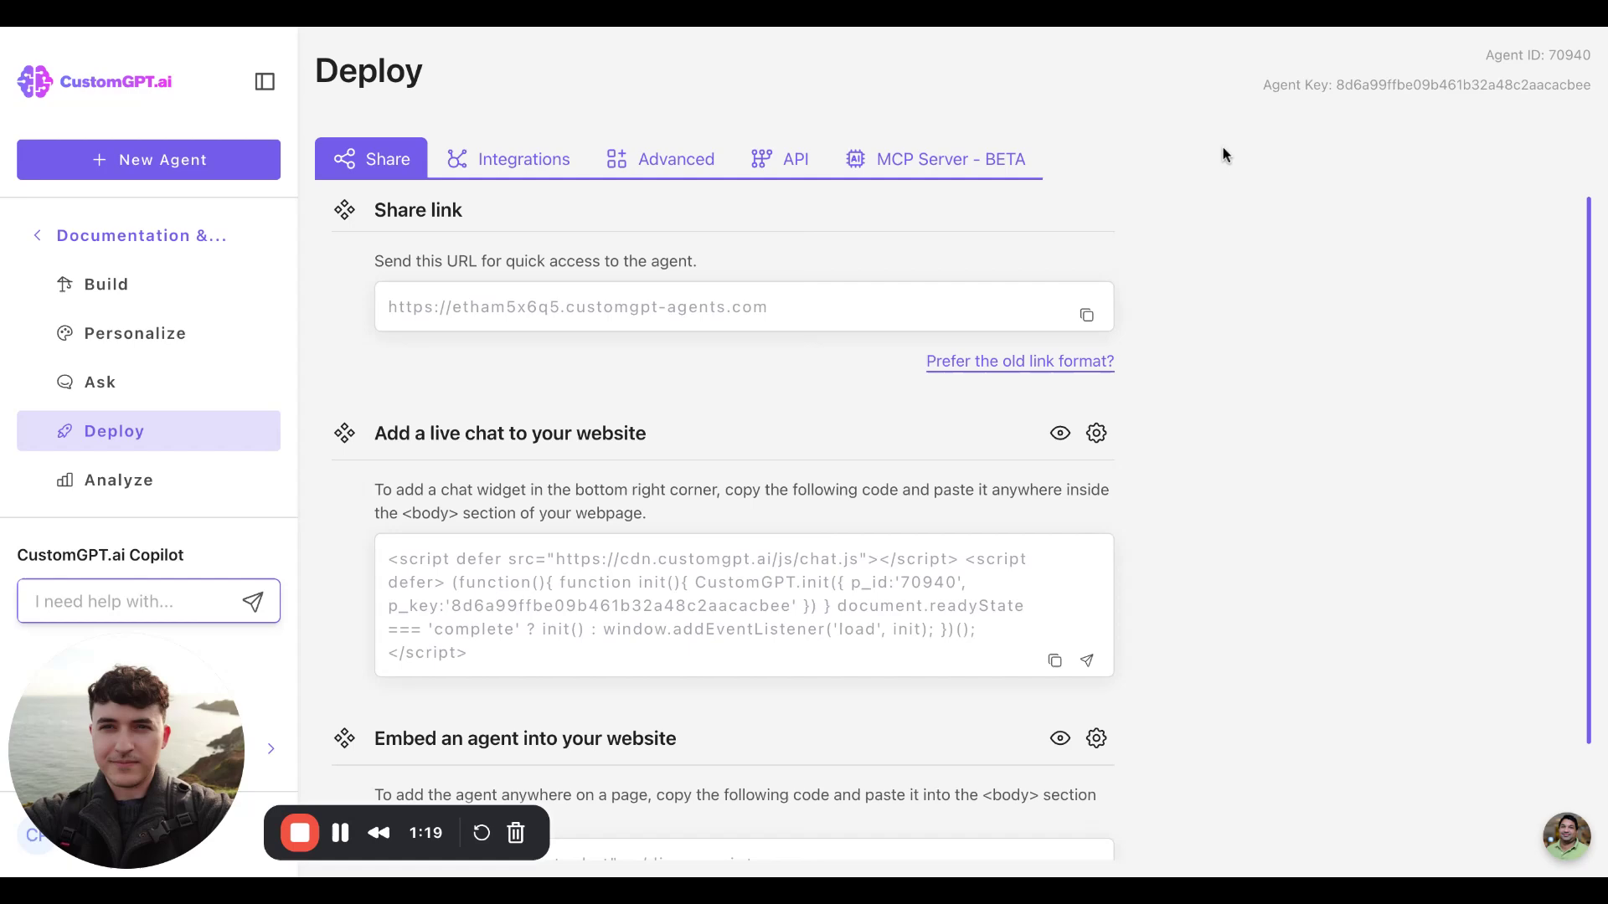
{"action": "scroll", "coordinate": [1071, 553], "scroll_direction": "down", "scroll_amount": 2}
{"action": "left_click", "coordinate": [1061, 598]}
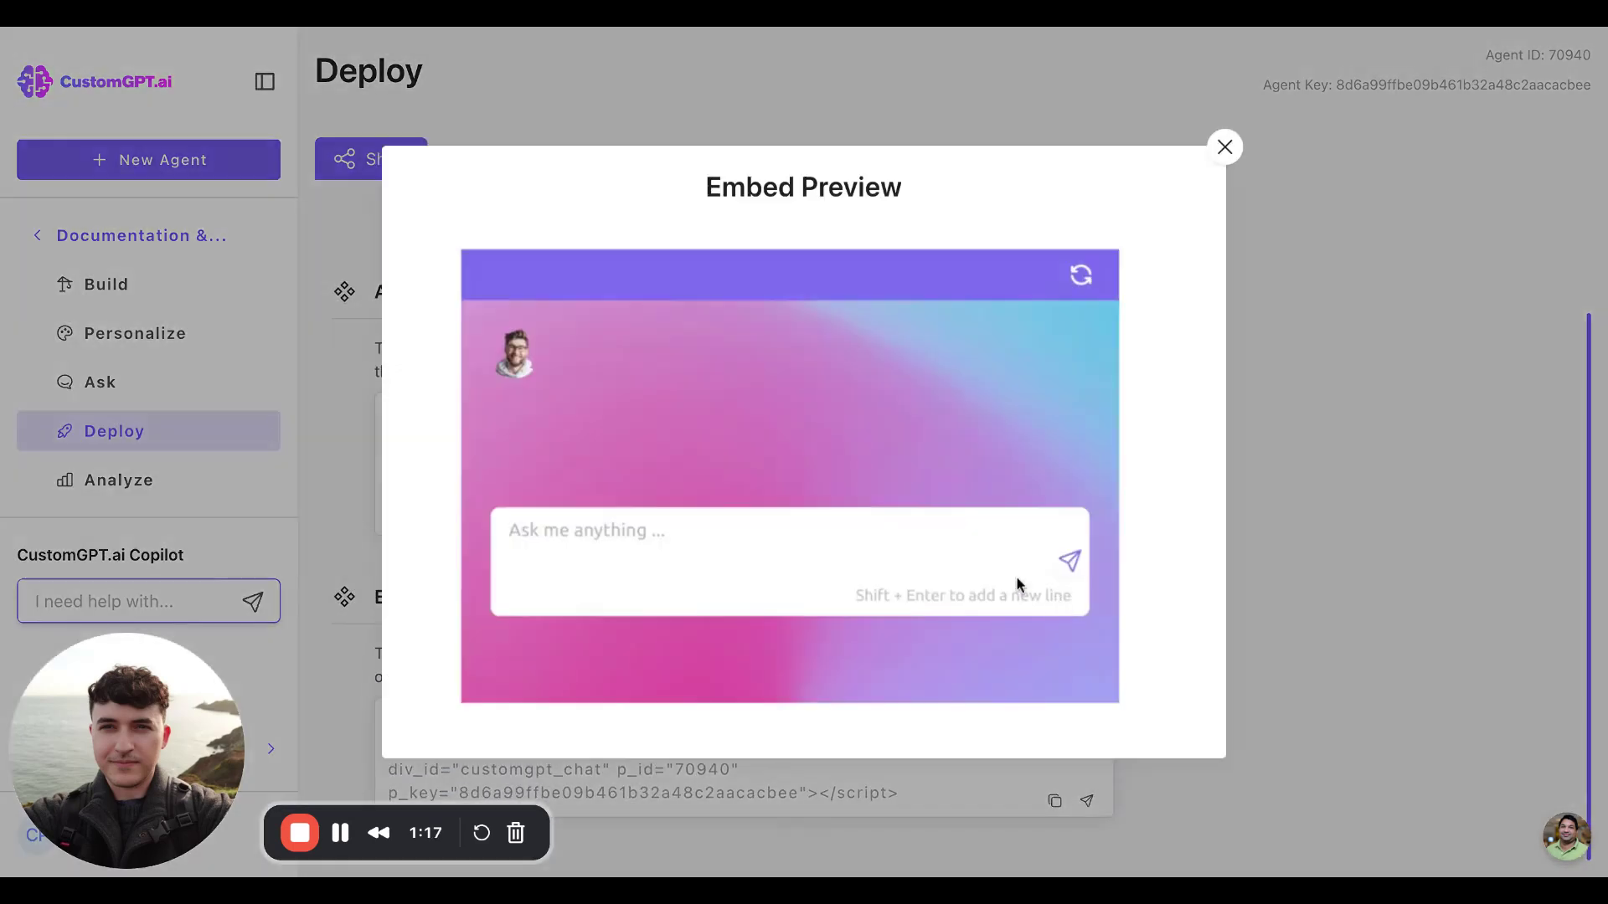
{"action": "left_click", "coordinate": [1320, 504]}
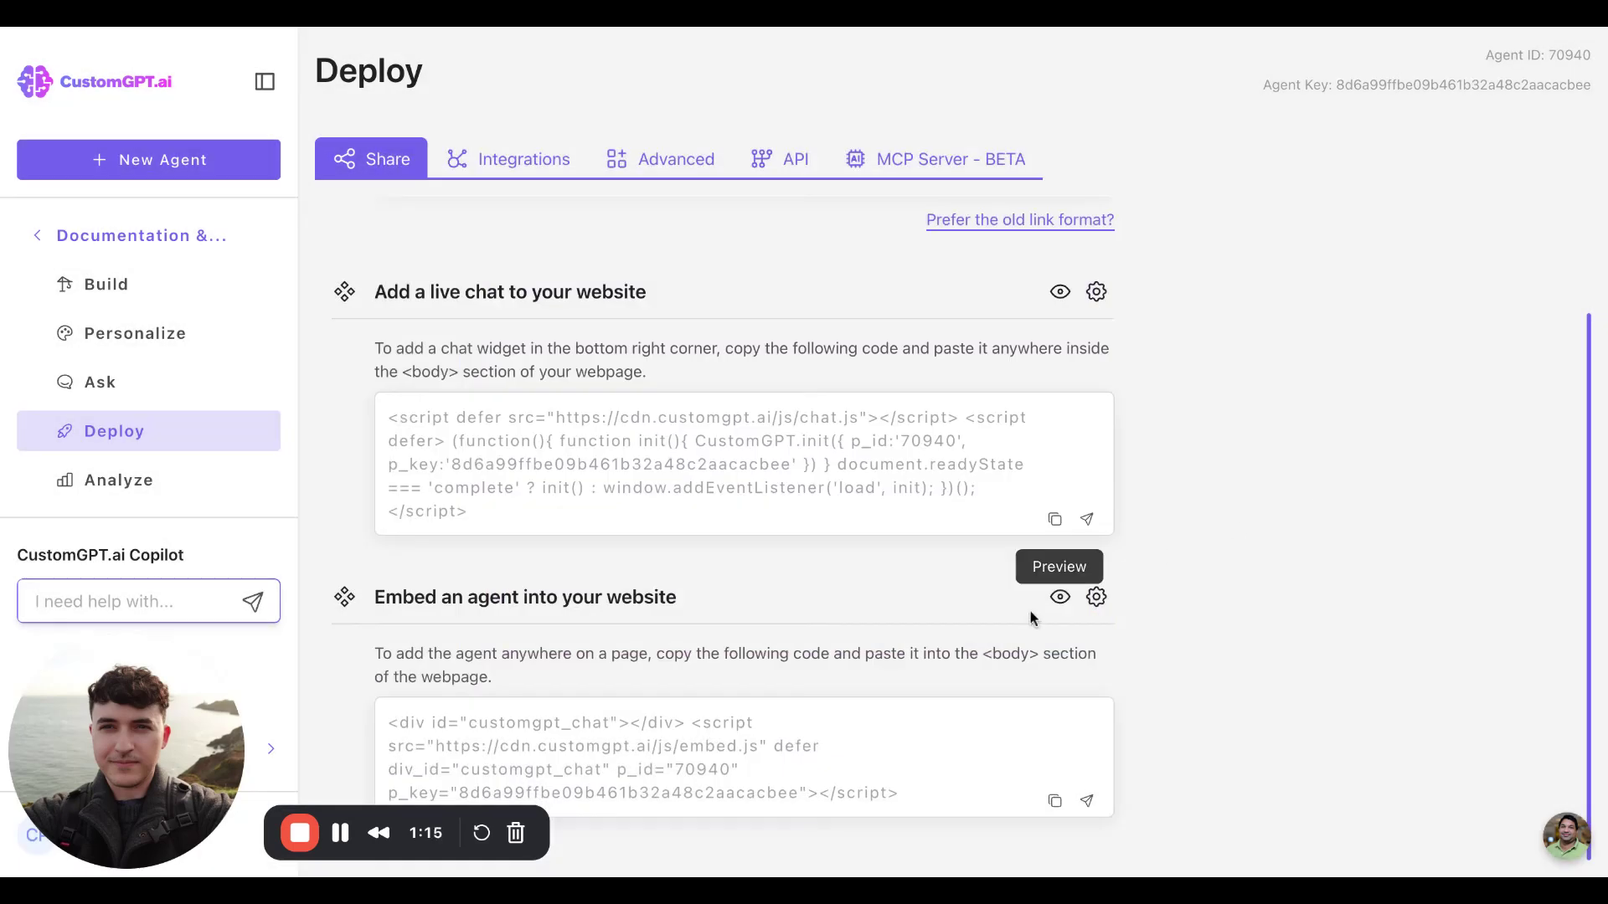
{"action": "left_click", "coordinate": [497, 170]}
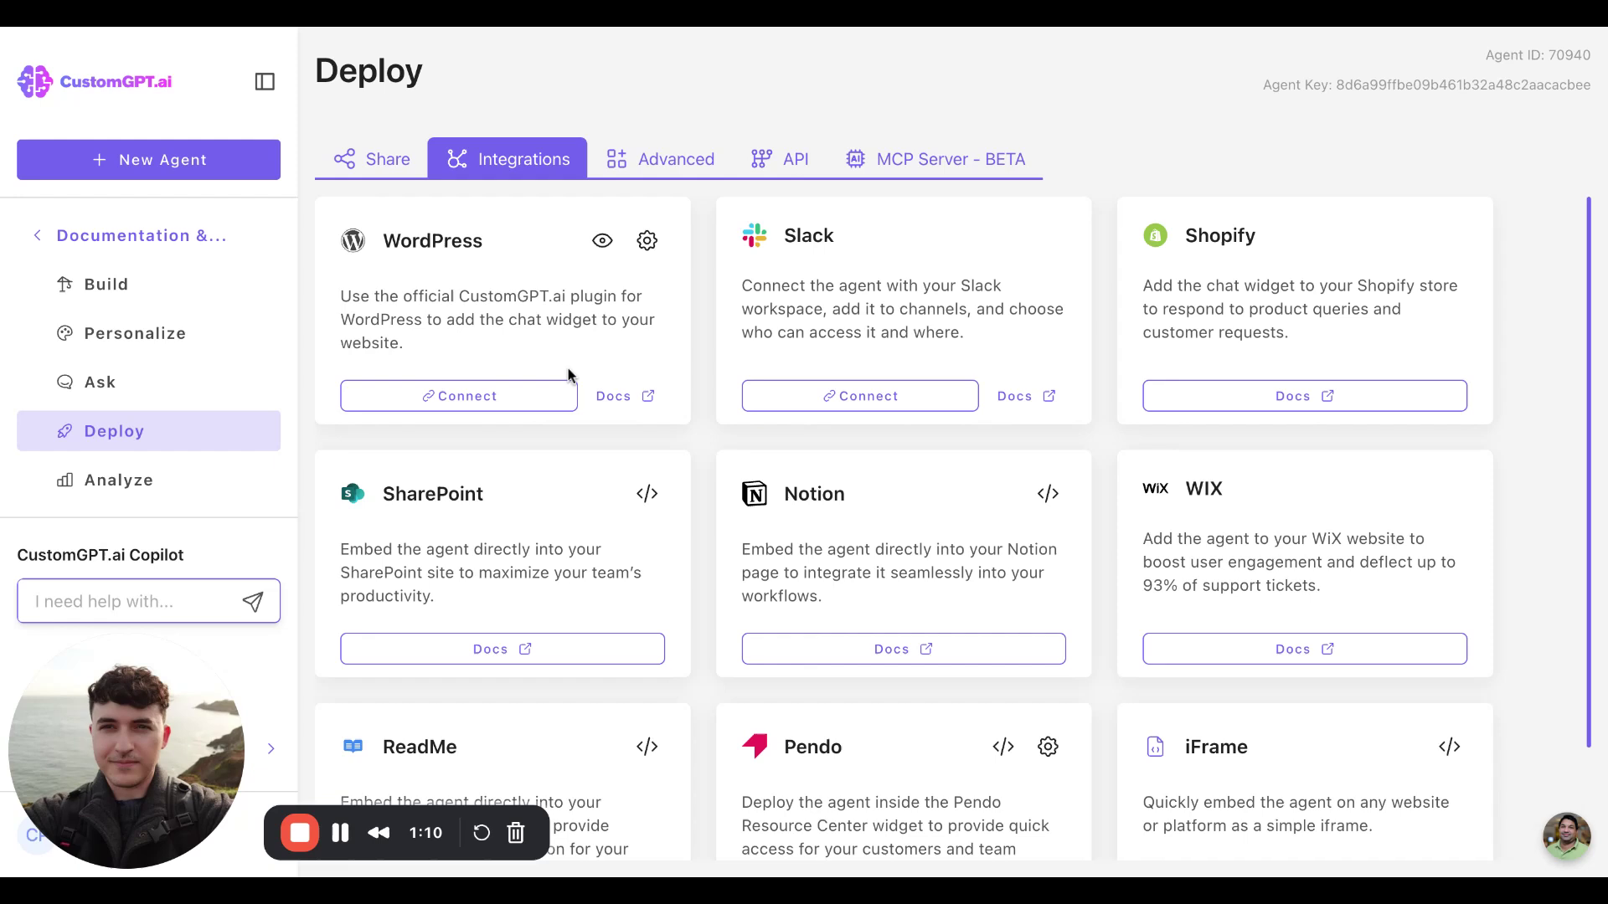
{"action": "scroll", "coordinate": [594, 586], "scroll_direction": "down", "scroll_amount": 2}
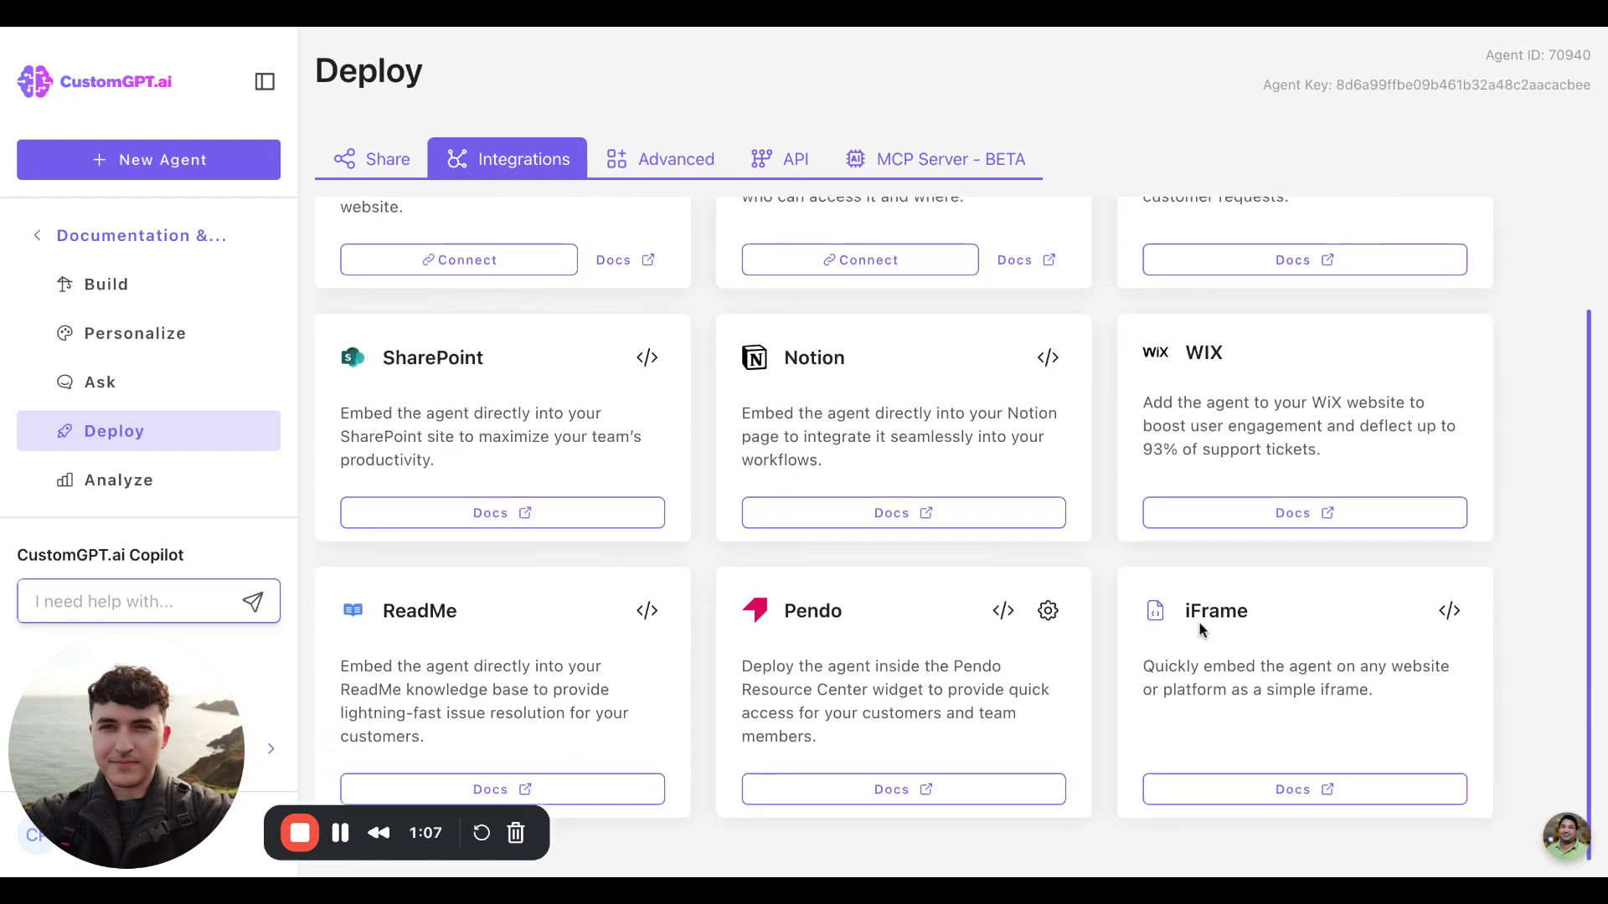
{"action": "left_click", "coordinate": [660, 159]}
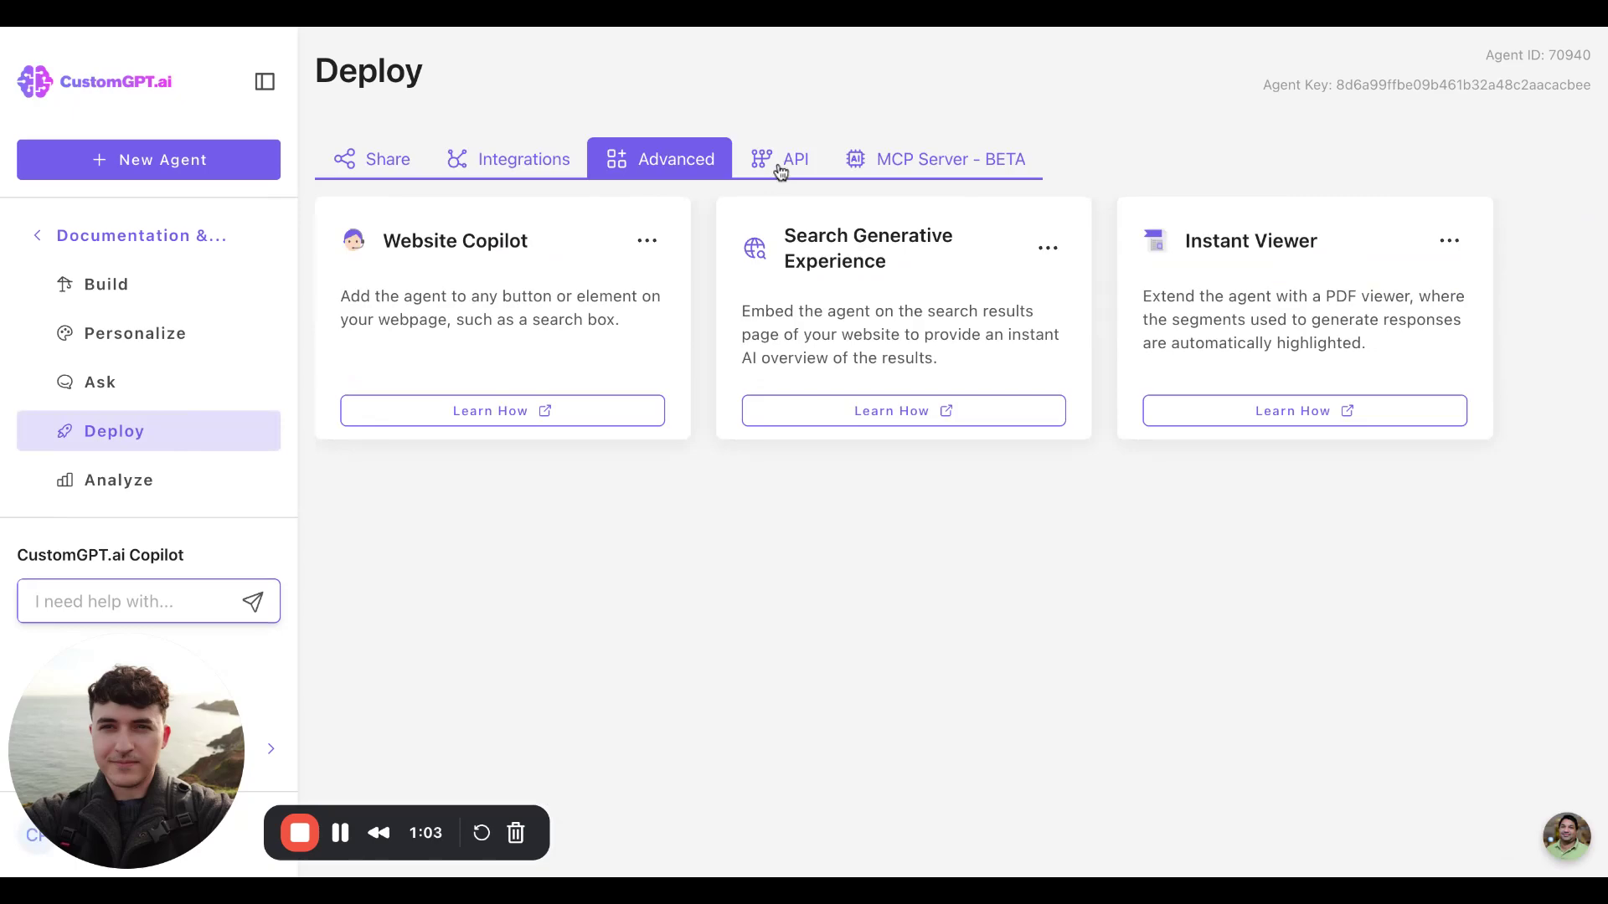
{"action": "left_click", "coordinate": [779, 163]}
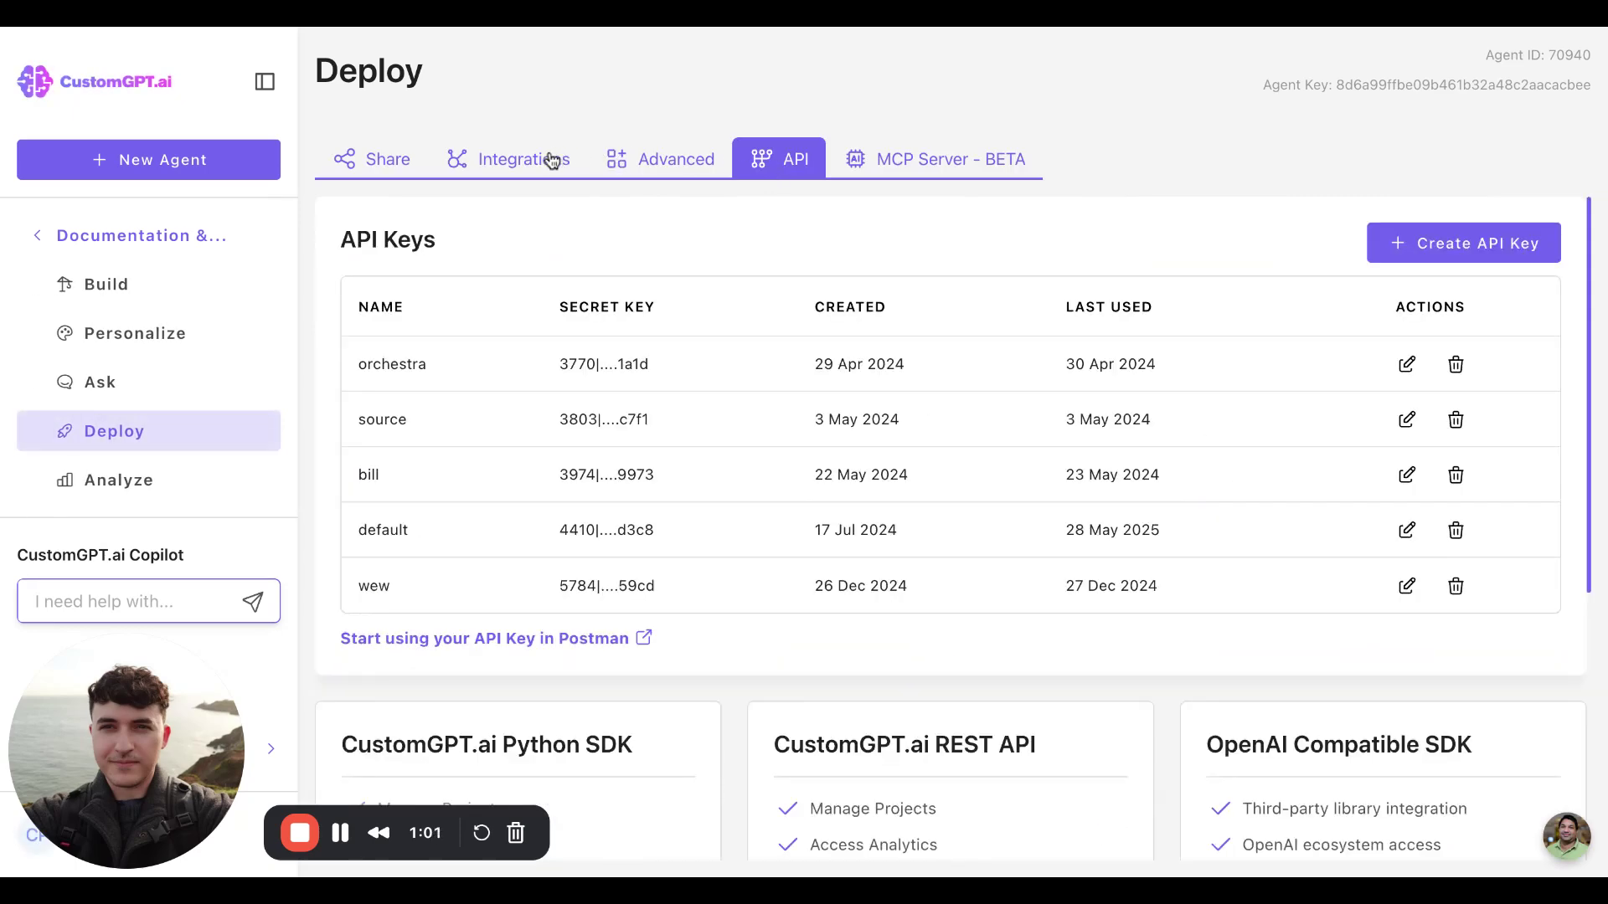
{"action": "left_click", "coordinate": [528, 167]}
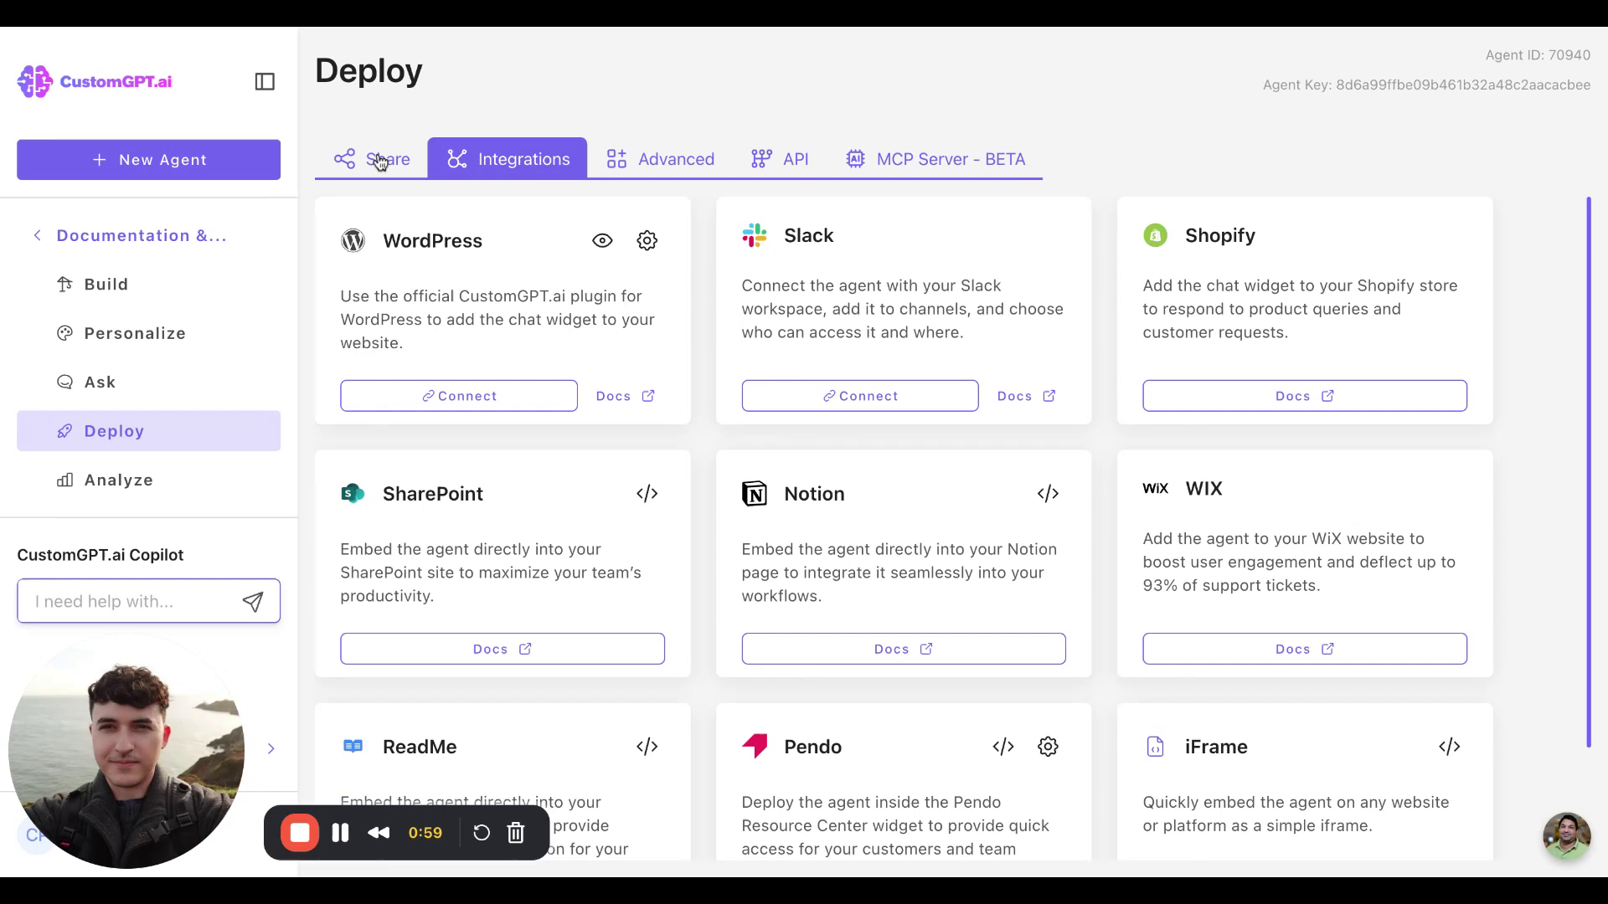
{"action": "left_click", "coordinate": [375, 162]}
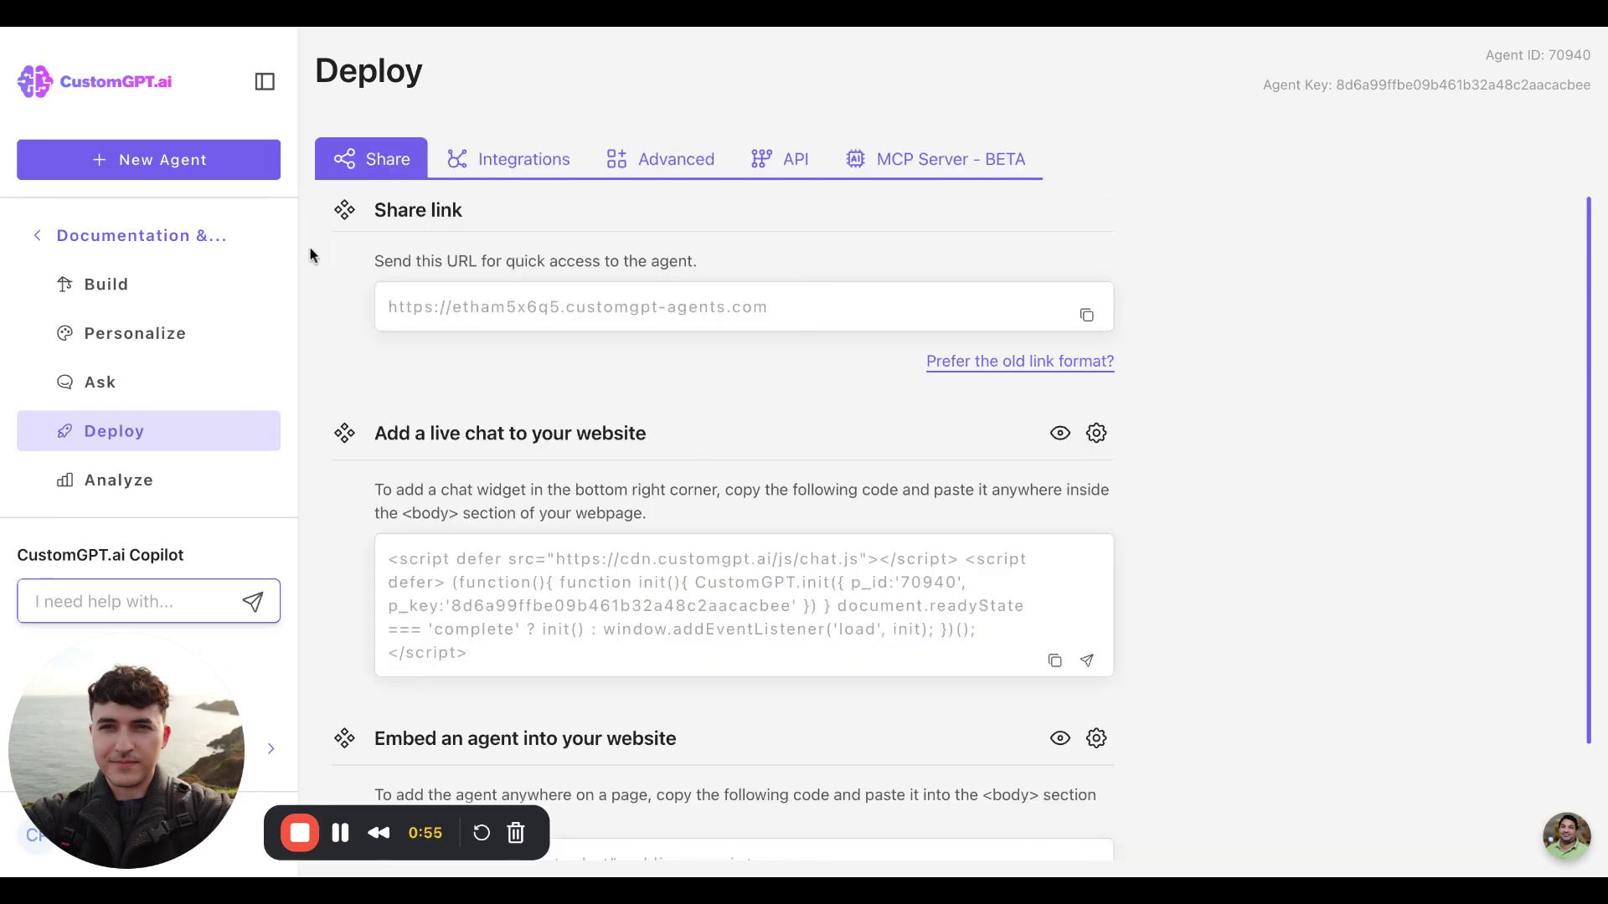
{"action": "scroll", "coordinate": [345, 356], "scroll_direction": "down", "scroll_amount": 3}
{"action": "scroll", "coordinate": [344, 356], "scroll_direction": "up", "scroll_amount": 3}
Open the Apple assistant's Ask chat page with its earlier conversations listed
{"action": "left_click", "coordinate": [225, 393]}
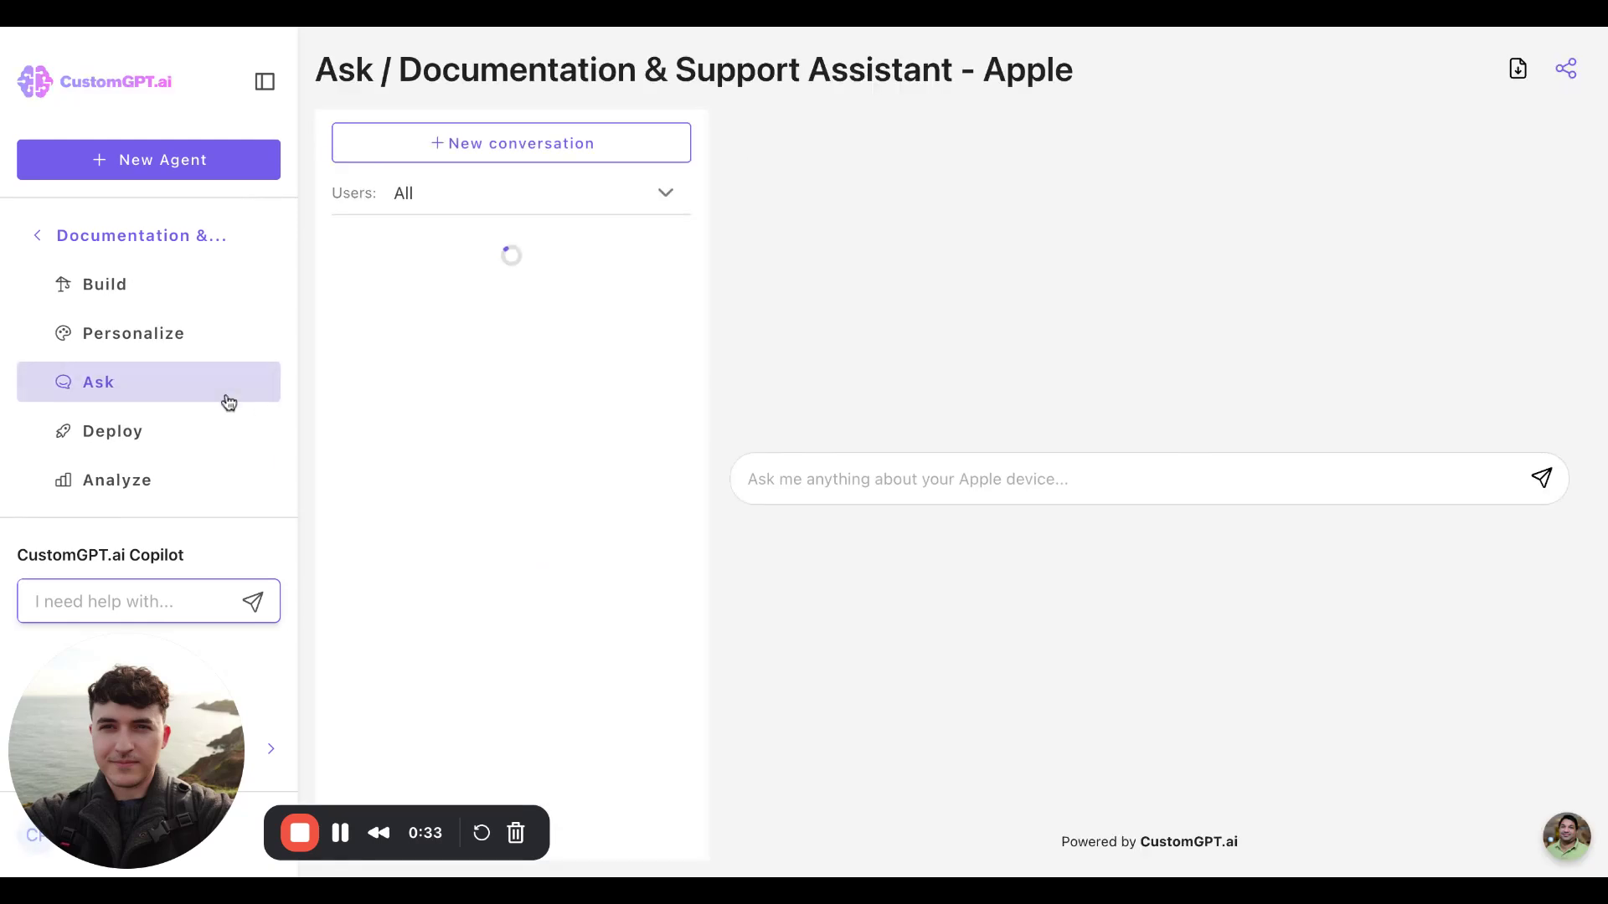